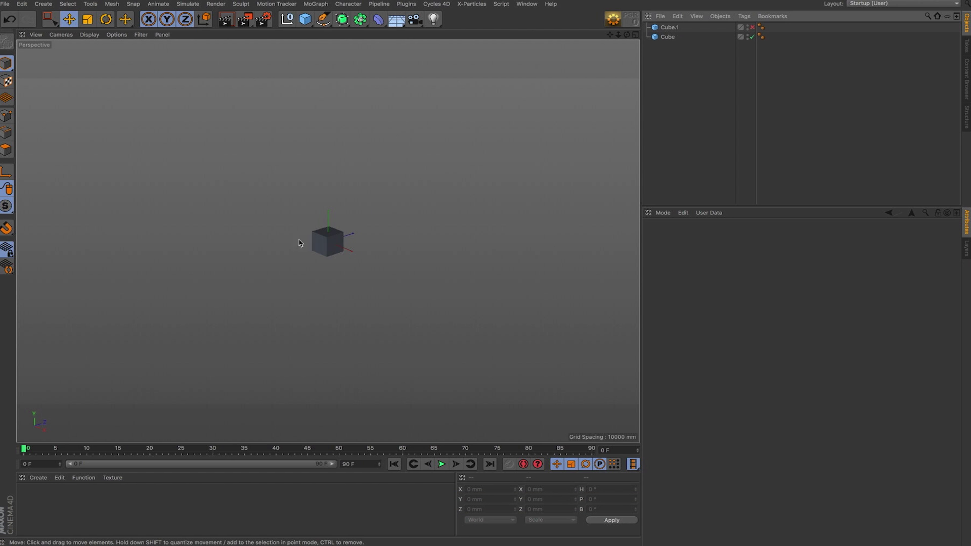
- Select Cube.1 in the Object Manager to edit its size
{"action": "left_click", "coordinate": [670, 27]}
- Stretch Cube.1 taller and clone both cubes in a Radial Cloner with Count 25, hierarchy collapsed
{"action": "left_click_drag", "start_coordinate": [328, 231], "coordinate": [345, 191]}
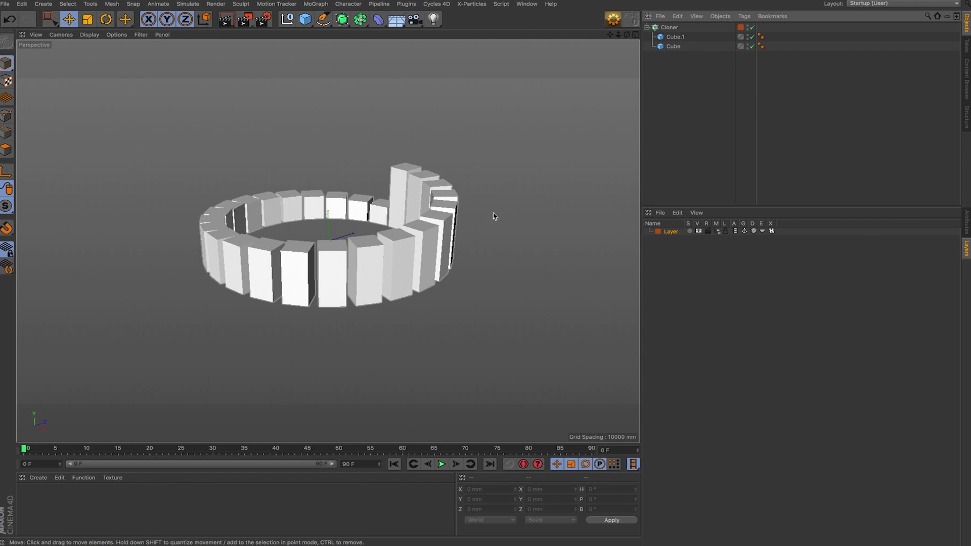
{"action": "left_click", "coordinate": [673, 28]}
{"action": "left_click", "coordinate": [966, 221]}
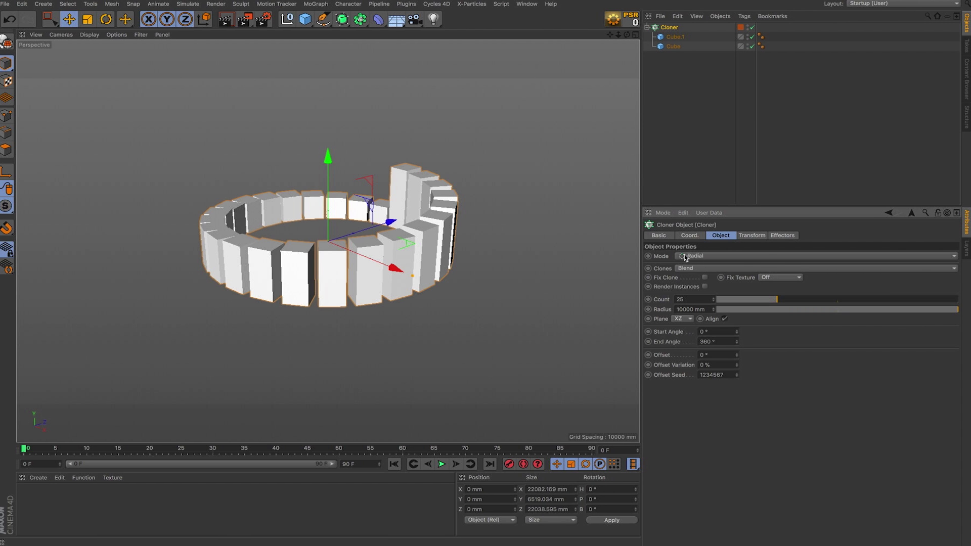
{"action": "left_click", "coordinate": [692, 103]}
{"action": "left_click", "coordinate": [671, 27]}
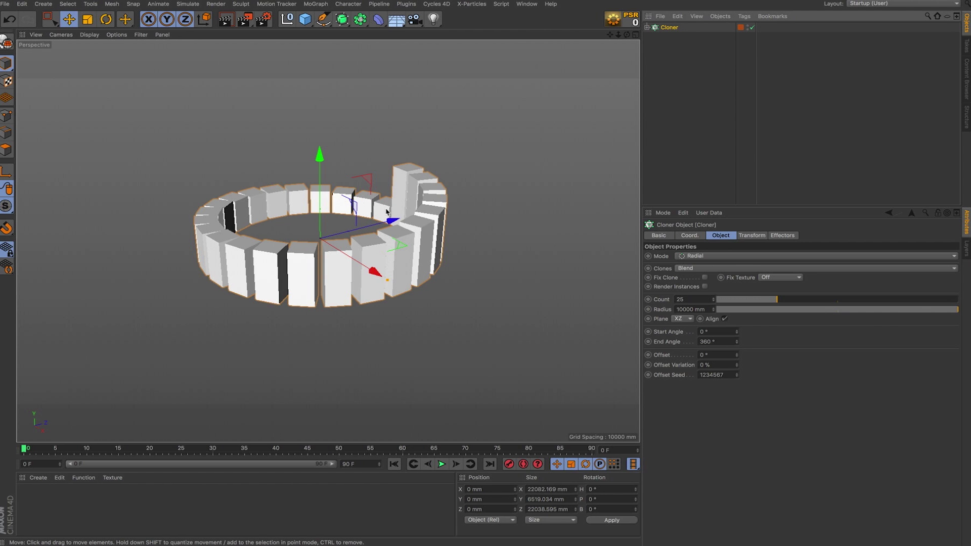
{"action": "left_click_drag", "start_coordinate": [475, 222], "coordinate": [349, 271], "text": "alt"}
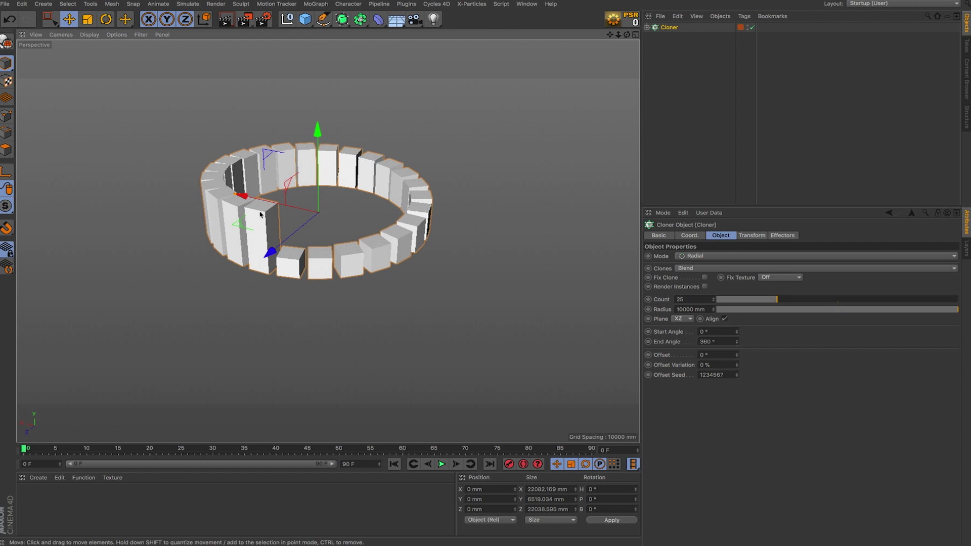
{"action": "left_click", "coordinate": [319, 228]}
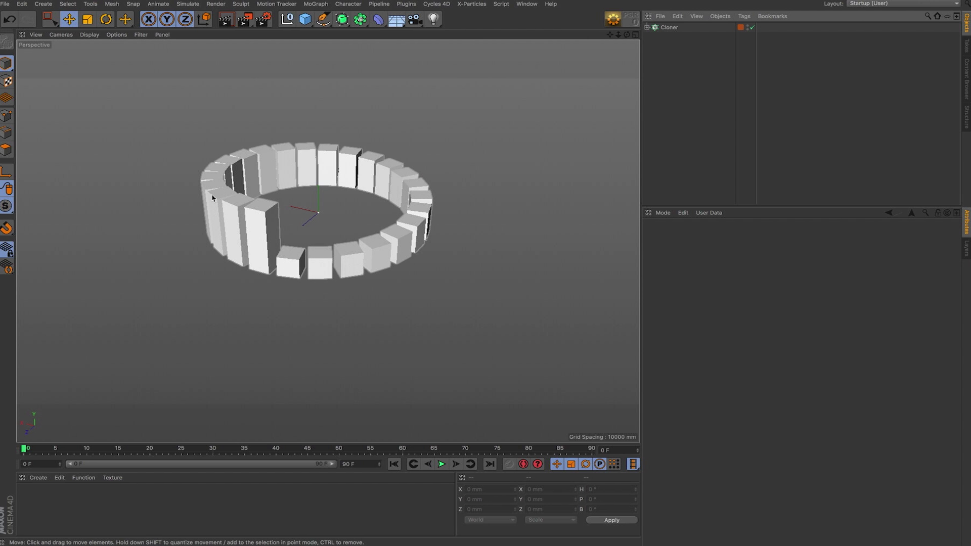
- Add a Plain effector to the Cloner with Position off and Modify Clone 100%
{"action": "left_click", "coordinate": [669, 29]}
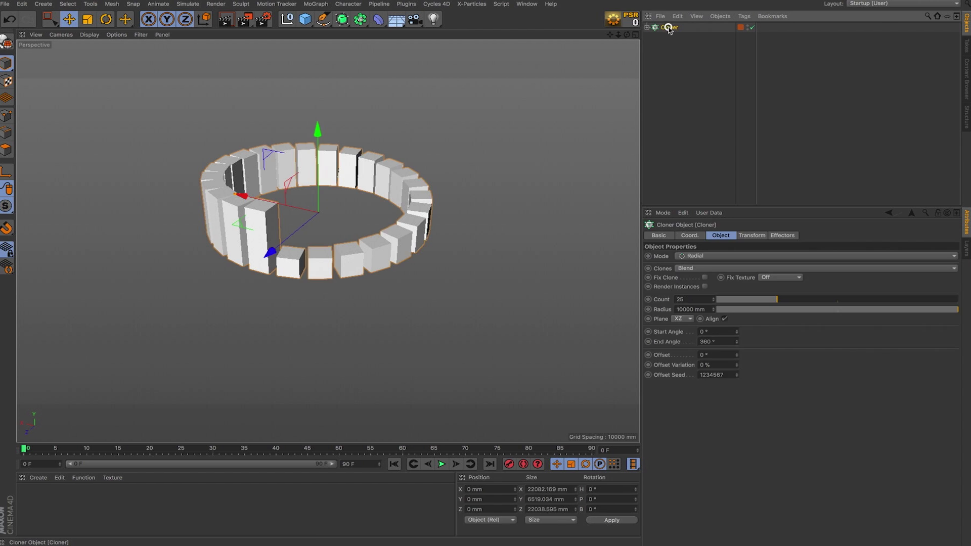
{"action": "left_click", "coordinate": [671, 28]}
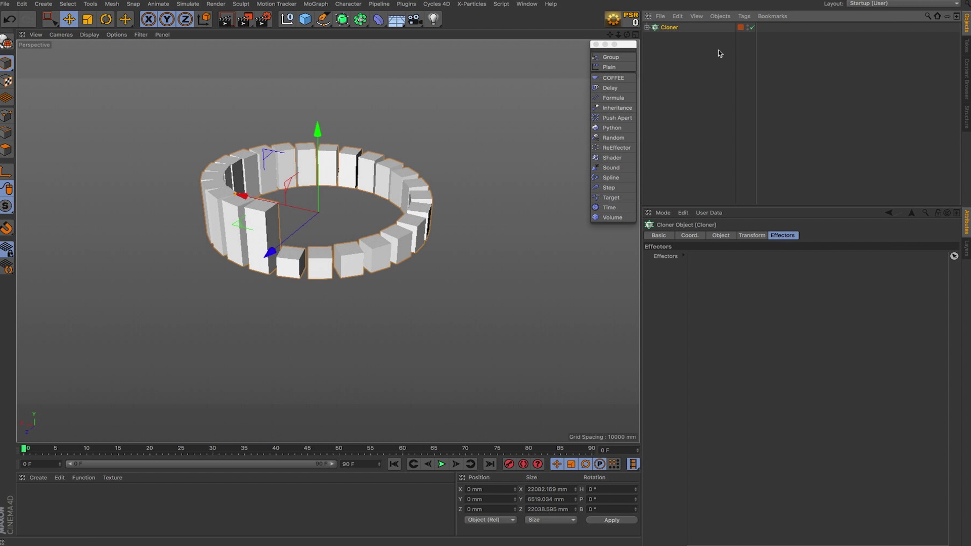
{"action": "left_click", "coordinate": [609, 68]}
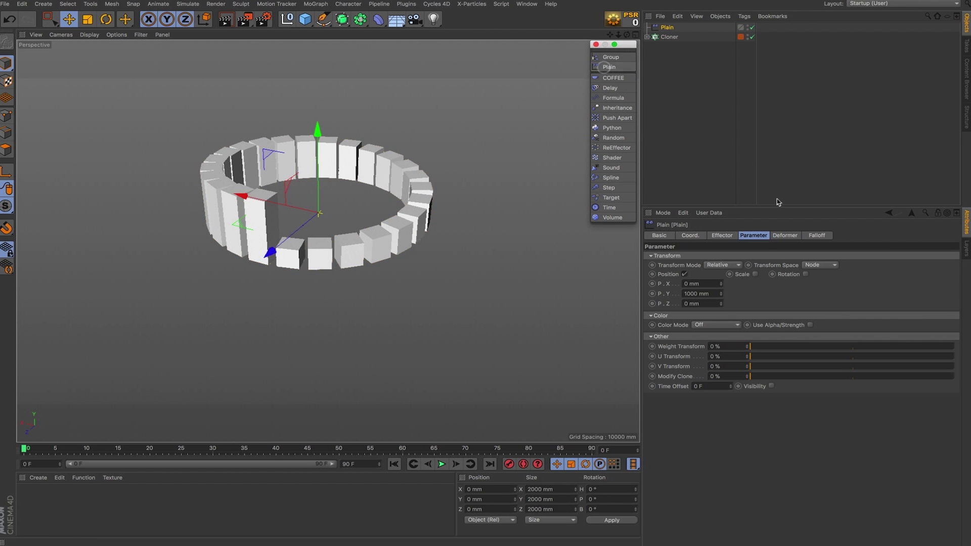
{"action": "left_click", "coordinate": [685, 274]}
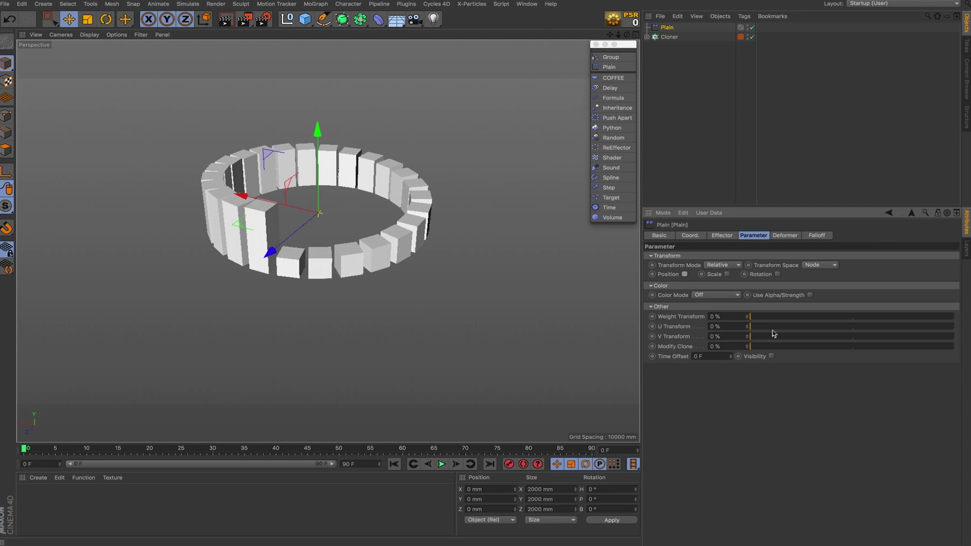
{"action": "left_click_drag", "start_coordinate": [753, 348], "coordinate": [970, 320]}
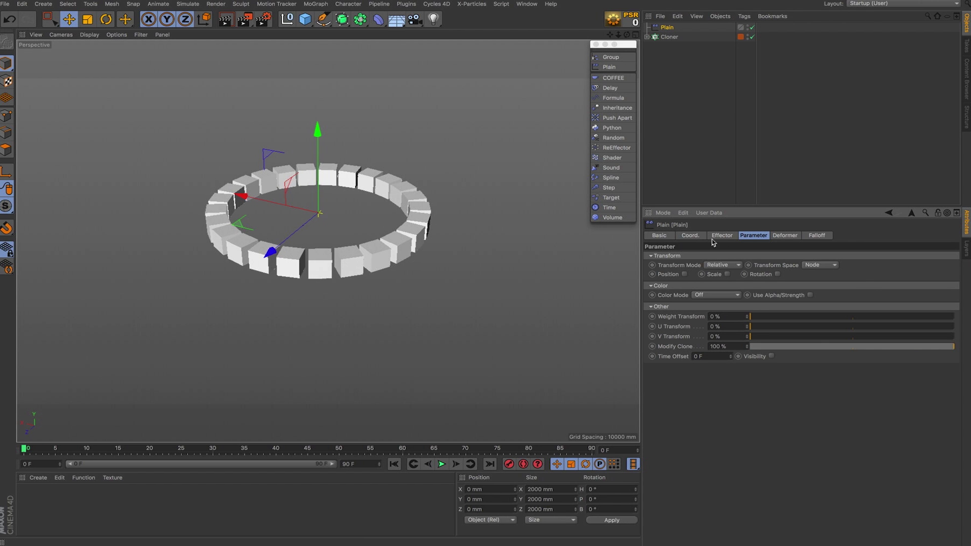
- Give the Plain effector a Linear falloff and place its gizmo across the ring's centre
{"action": "left_click", "coordinate": [785, 235]}
{"action": "left_click", "coordinate": [817, 235]}
{"action": "left_click", "coordinate": [737, 256]}
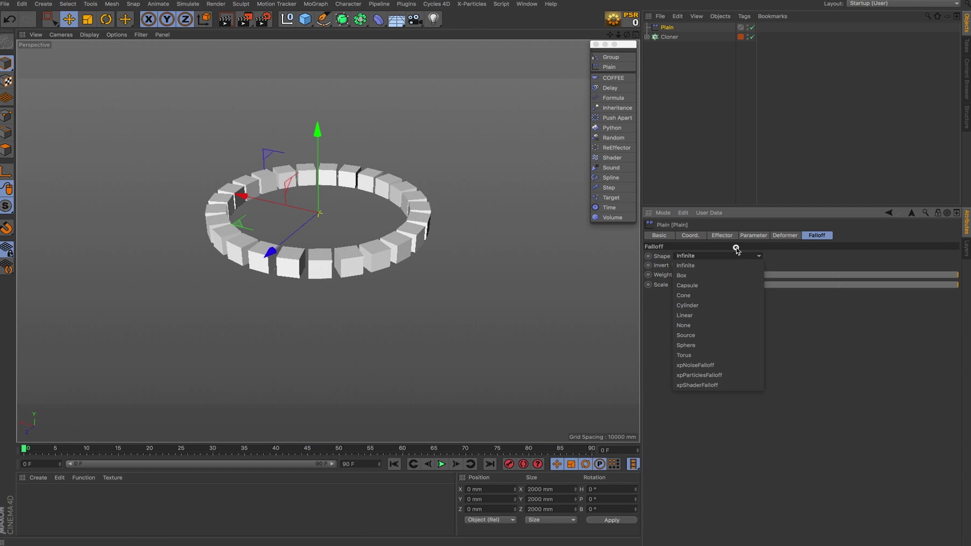
{"action": "left_click", "coordinate": [722, 314]}
{"action": "mouse_move", "coordinate": [271, 252]}
{"action": "left_mouse_down"}
{"action": "mouse_move", "coordinate": [399, 242]}
{"action": "mouse_move", "coordinate": [402, 251]}
{"action": "left_mouse_up"}
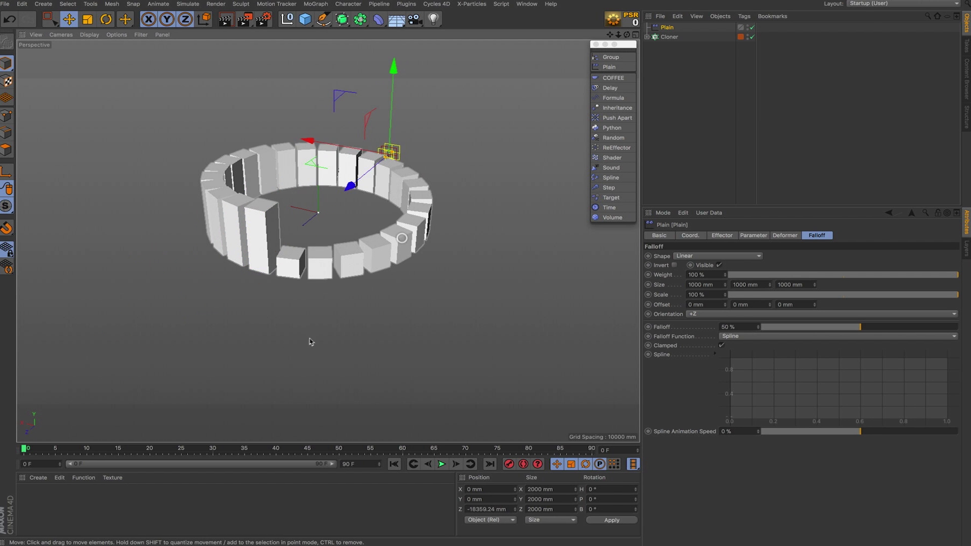
{"action": "left_click_drag", "start_coordinate": [339, 261], "coordinate": [224, 213]}
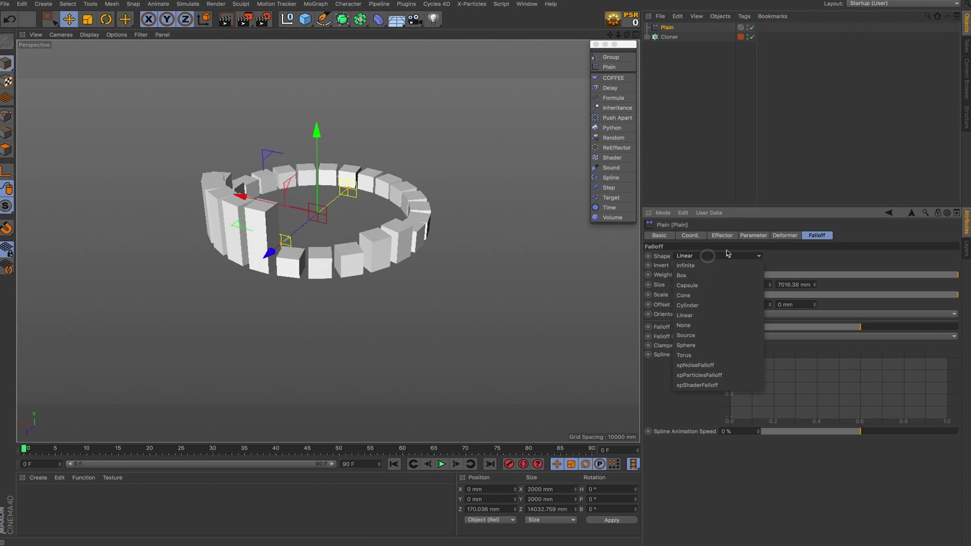
- Set the Plain falloff back to Infinite and lower its Minimum to -100%
{"action": "left_click", "coordinate": [708, 258]}
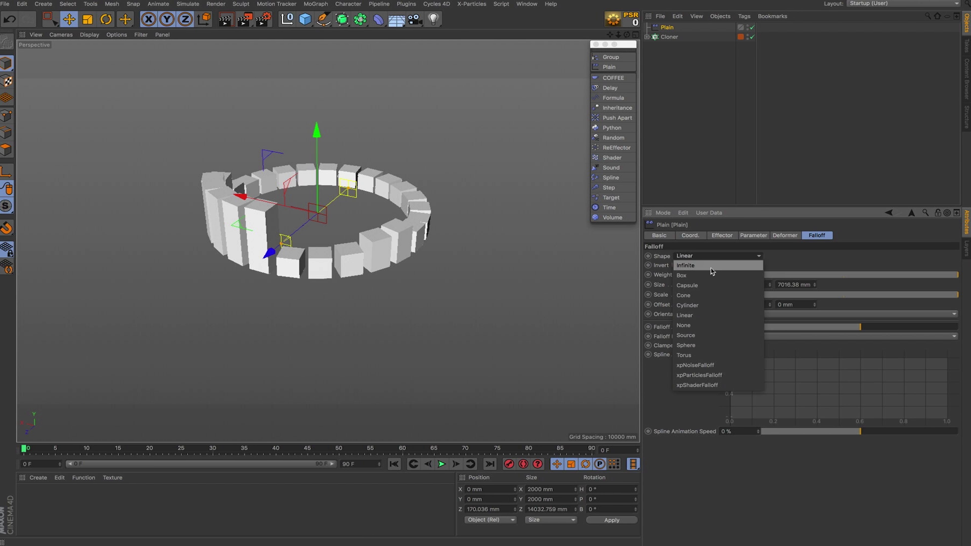
{"action": "left_click", "coordinate": [722, 236]}
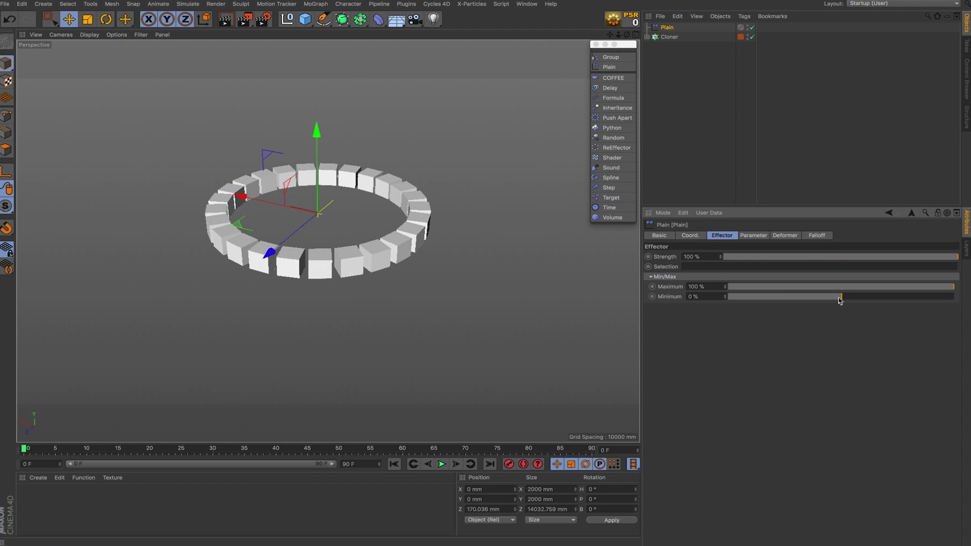
{"action": "left_click_drag", "start_coordinate": [839, 300], "coordinate": [622, 310]}
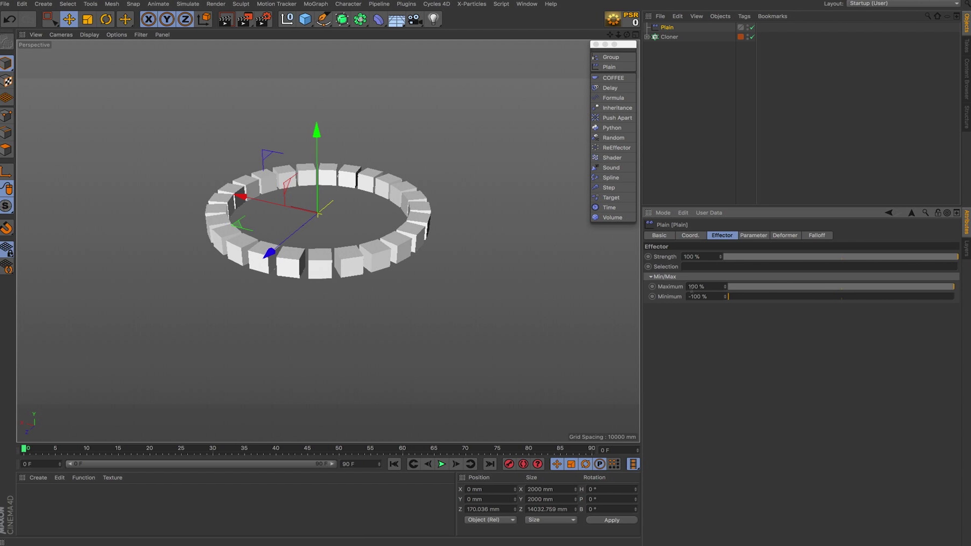
{"action": "key", "text": "ctrl+z"}
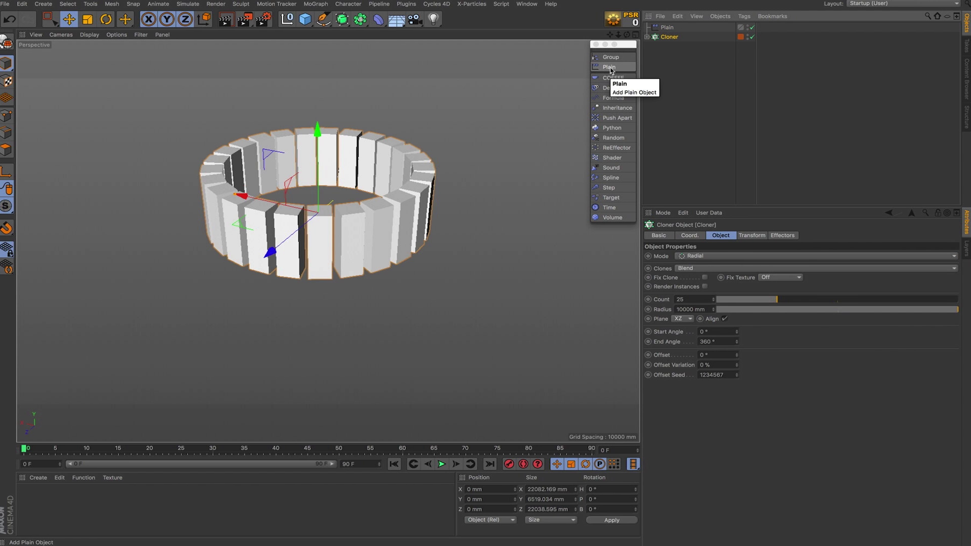
- Add a second effector Plain.1 with Position off and Modify Clone 100%
{"action": "left_click", "coordinate": [610, 68]}
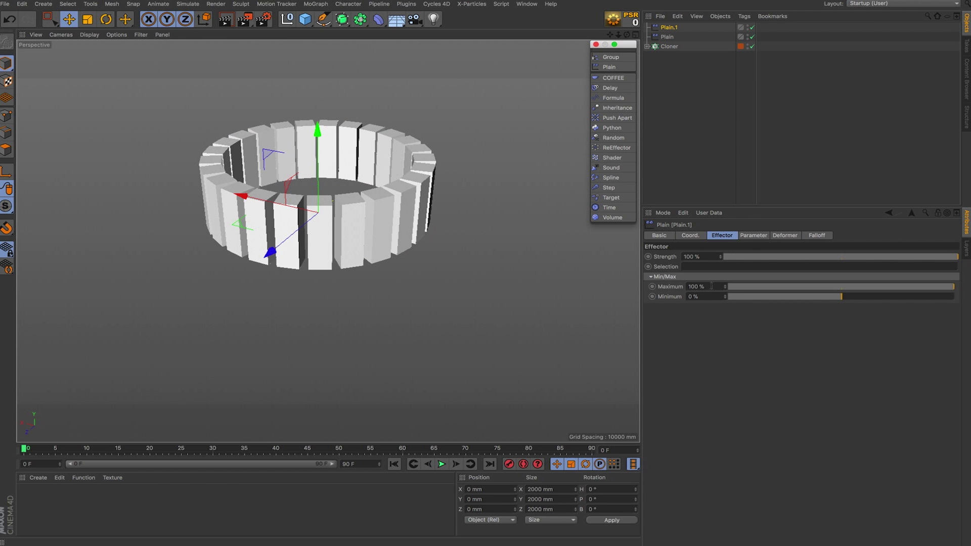
{"action": "left_click", "coordinate": [753, 235]}
{"action": "left_click", "coordinate": [684, 274]}
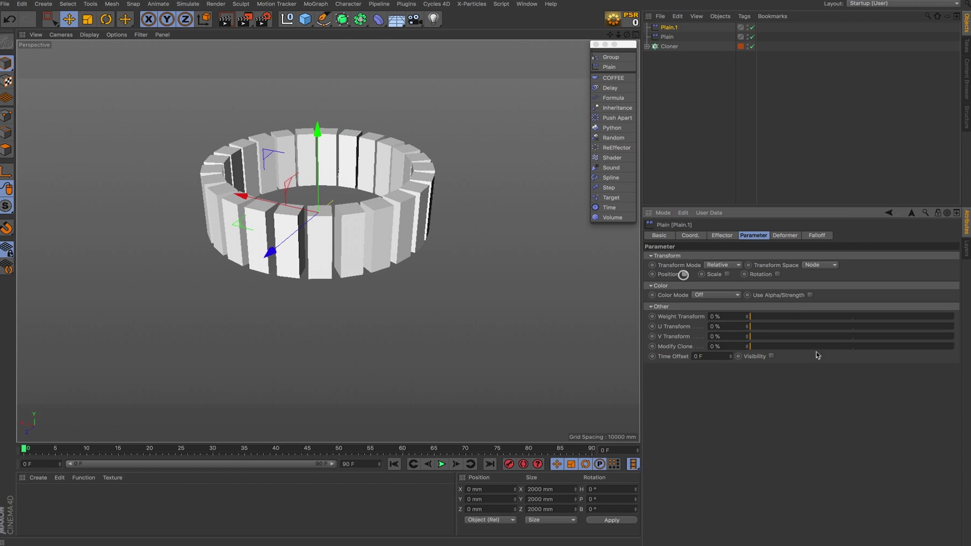
{"action": "left_click_drag", "start_coordinate": [757, 346], "coordinate": [958, 347]}
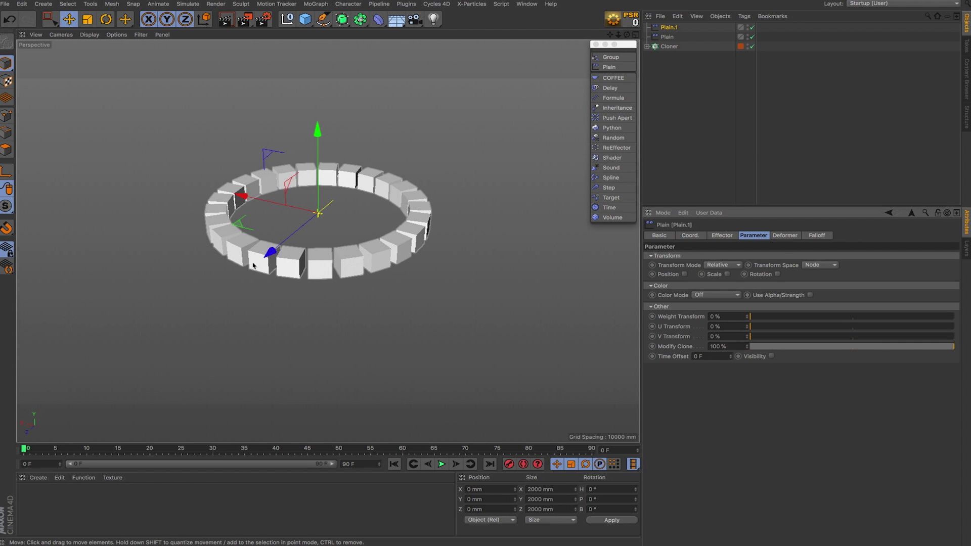
- Give Plain.1 a Linear falloff slid across the ring, then start a new empty scene
{"action": "left_click", "coordinate": [786, 235]}
{"action": "left_click", "coordinate": [817, 236]}
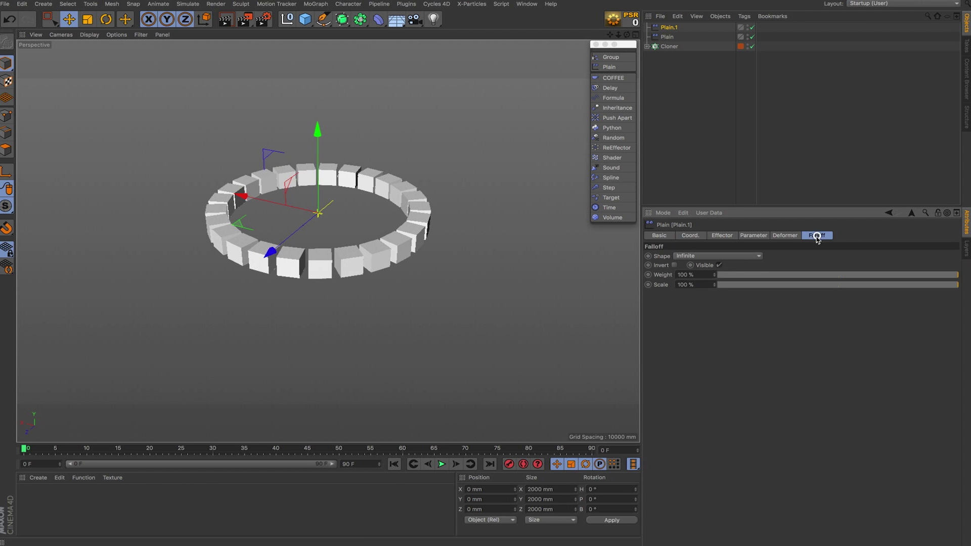
{"action": "left_click", "coordinate": [718, 256]}
{"action": "mouse_move", "coordinate": [275, 250]}
{"action": "left_mouse_down"}
{"action": "mouse_move", "coordinate": [212, 288]}
{"action": "mouse_move", "coordinate": [357, 175]}
{"action": "left_mouse_up"}
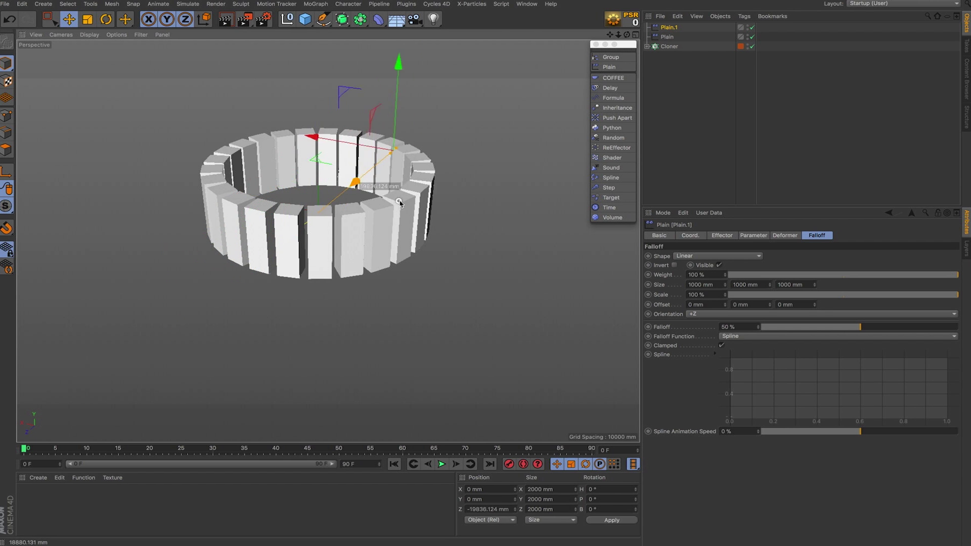
{"action": "key", "text": "ctrl+n"}
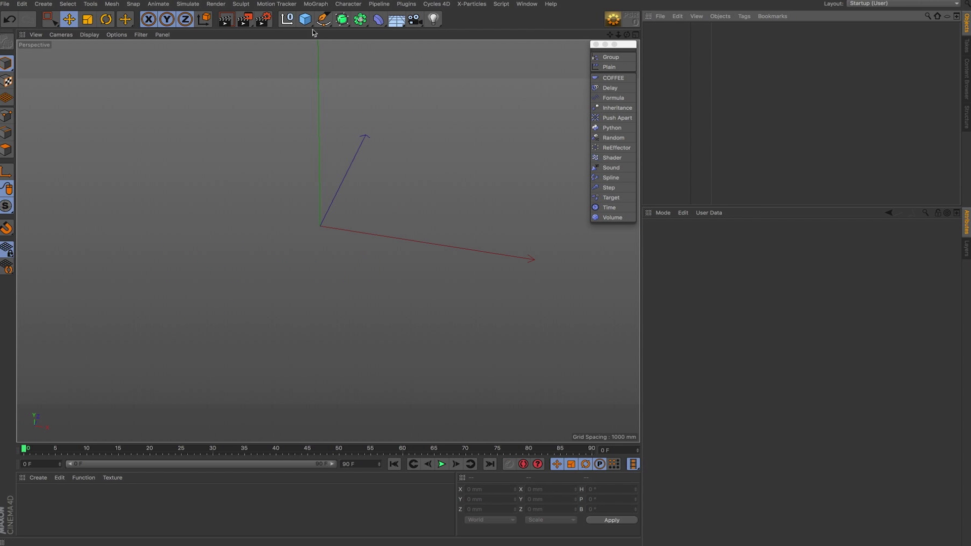
- Create a Cube with ten width segments and flatten it into a thin slab
{"action": "left_click", "coordinate": [305, 19]}
{"action": "type", "text": "10"}
{"action": "key", "text": "Tab"}
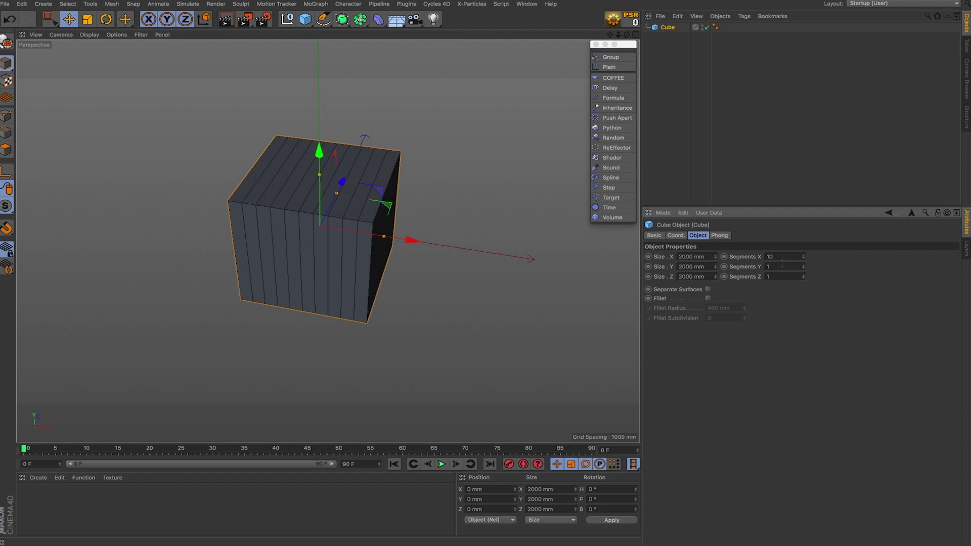
{"action": "left_click_drag", "start_coordinate": [317, 175], "coordinate": [323, 226]}
- Add a Bend deformer and rotate it -90° onto its side
{"action": "left_click", "coordinate": [378, 19]}
{"action": "key", "text": "r"}
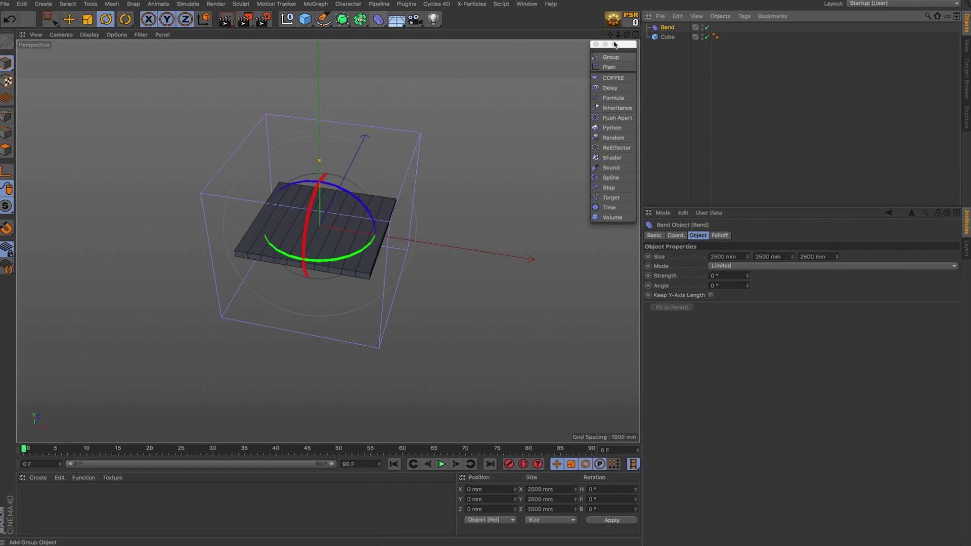
{"action": "mouse_move", "coordinate": [350, 186]}
{"action": "left_mouse_down"}
{"action": "mouse_move", "coordinate": [367, 215]}
{"action": "mouse_move", "coordinate": [292, 215]}
{"action": "left_mouse_up"}
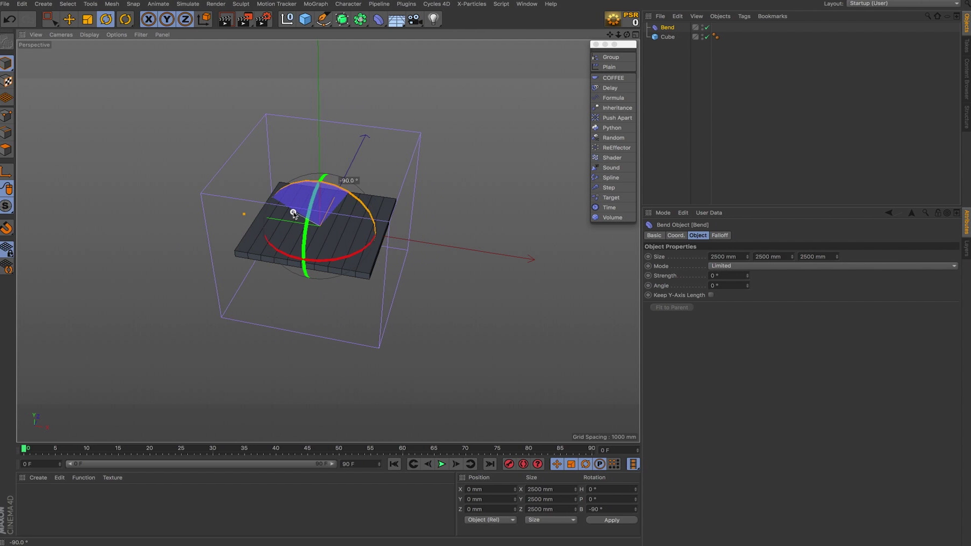
{"action": "left_click_drag", "start_coordinate": [292, 214], "coordinate": [290, 211]}
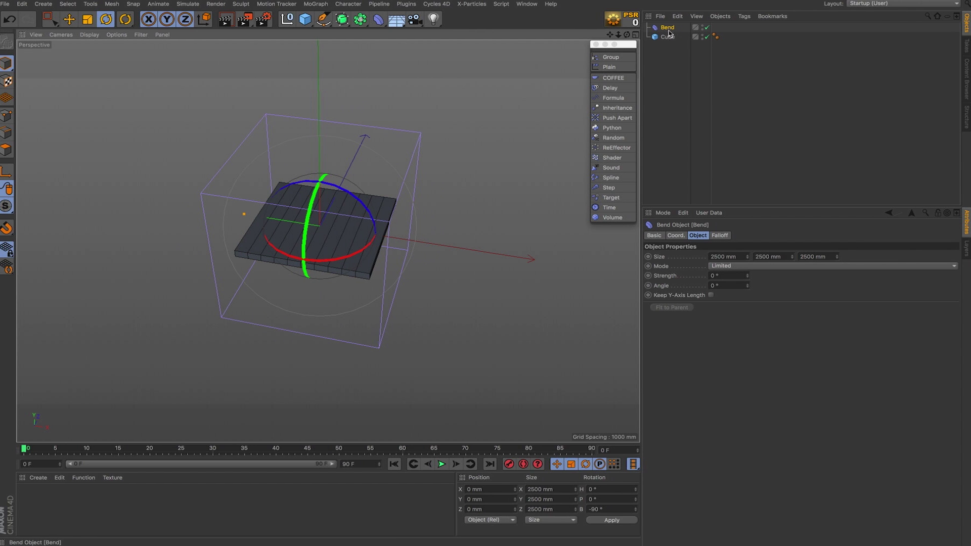
- Parent the Bend under the Cube and fit it to the slab with Fit to Parent
{"action": "left_click_drag", "start_coordinate": [668, 28], "coordinate": [668, 39]}
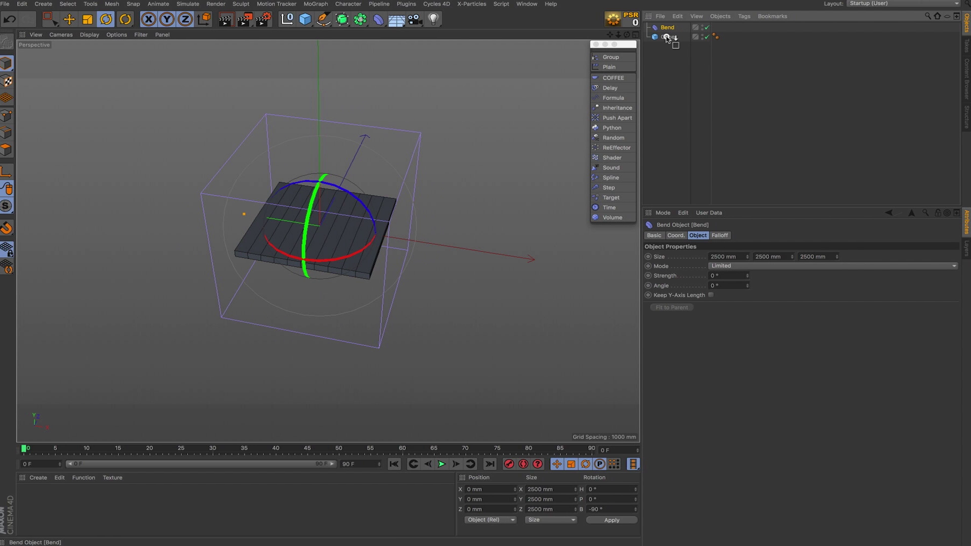
{"action": "left_click_drag", "start_coordinate": [668, 38], "coordinate": [668, 39]}
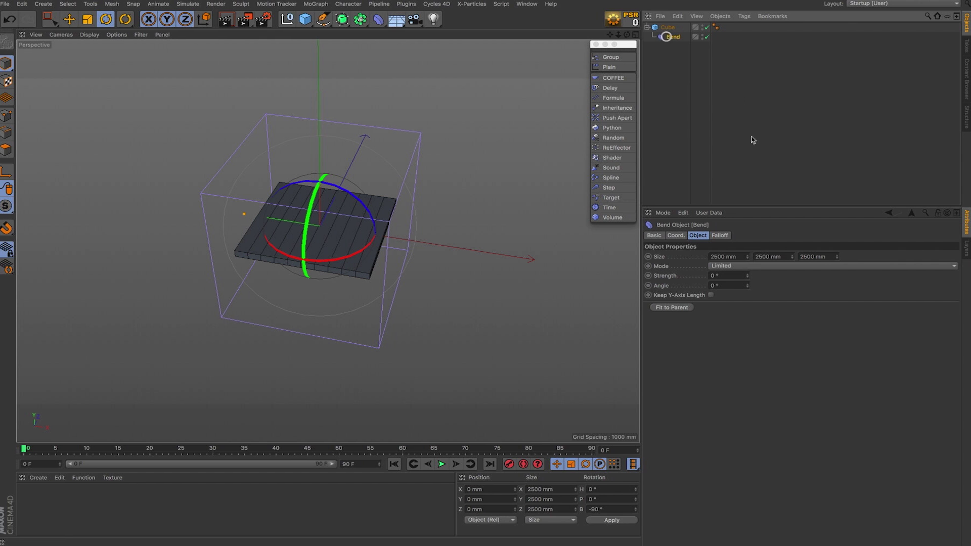
{"action": "left_click", "coordinate": [678, 308]}
{"action": "left_click", "coordinate": [686, 139]}
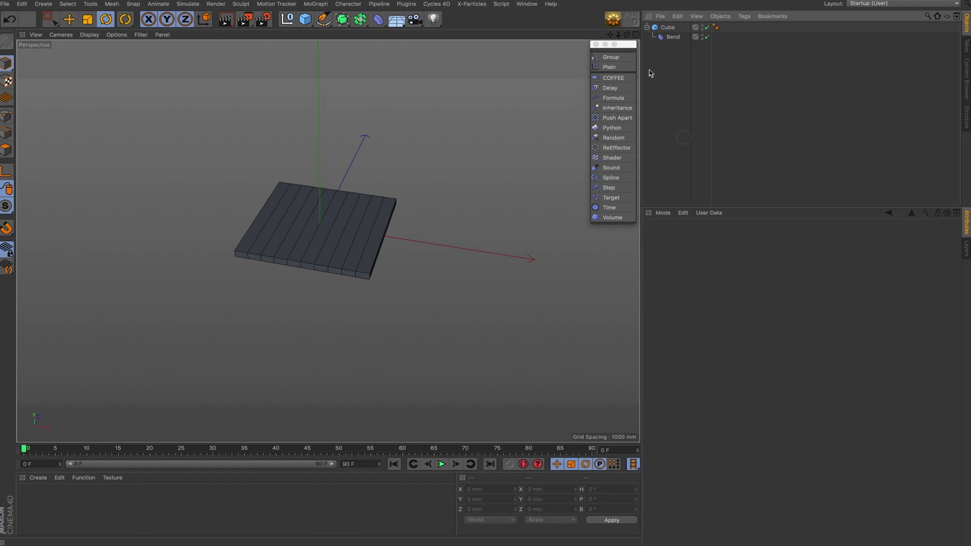
{"action": "left_click", "coordinate": [647, 29]}
- Duplicate the slab as Cube.1 and raise its Bend strength so the copy curls upward
{"action": "left_click_drag", "start_coordinate": [668, 27], "coordinate": [679, 46], "text": "ctrl"}
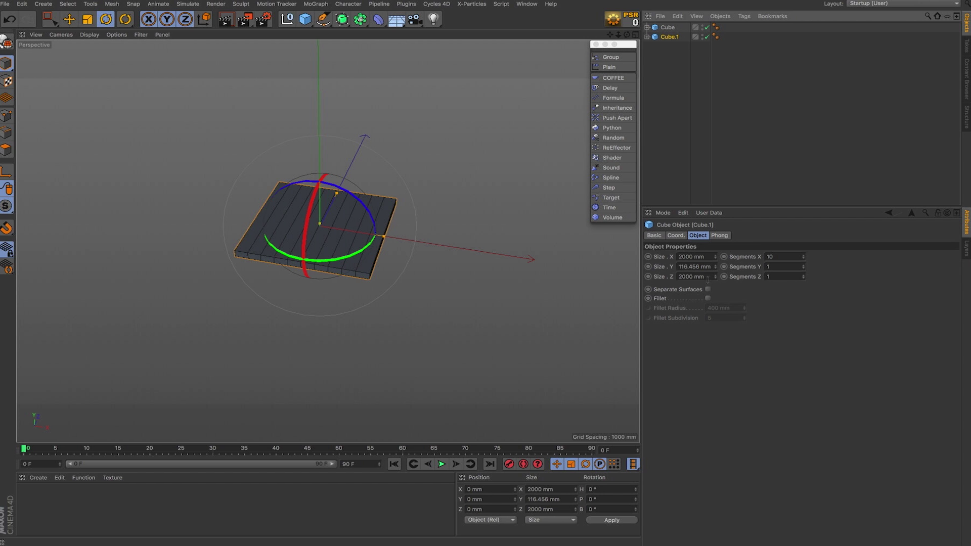
{"action": "left_click", "coordinate": [648, 36]}
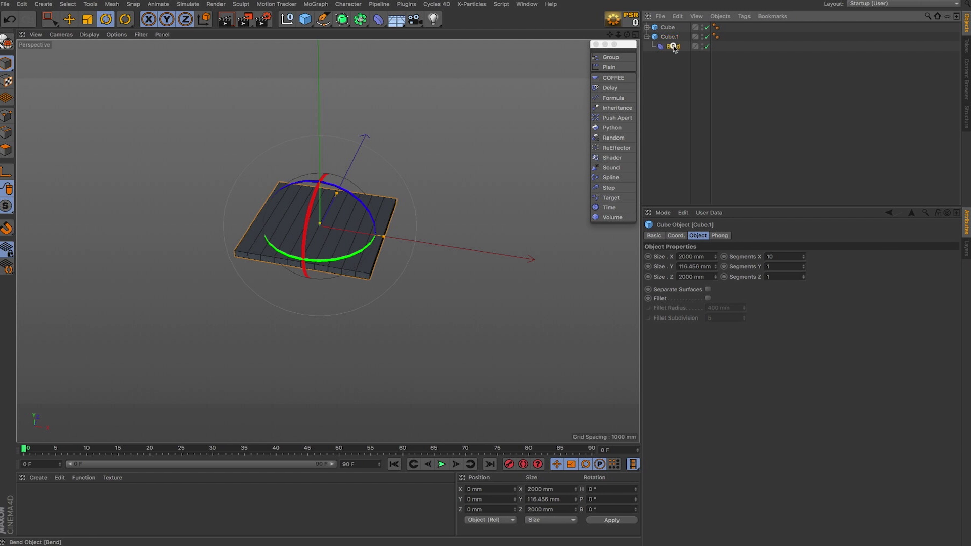
{"action": "left_click", "coordinate": [674, 48]}
{"action": "left_click", "coordinate": [647, 37]}
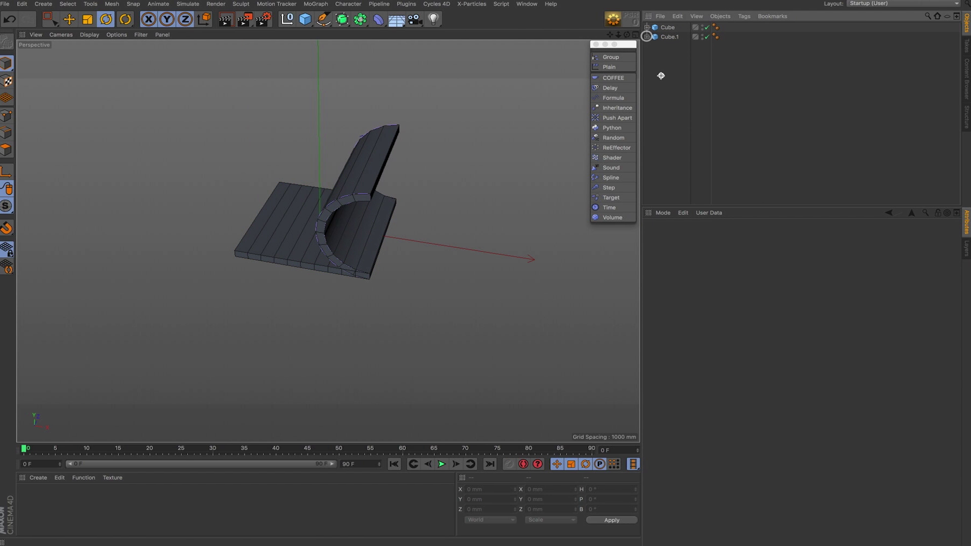
{"action": "left_click", "coordinate": [316, 5]}
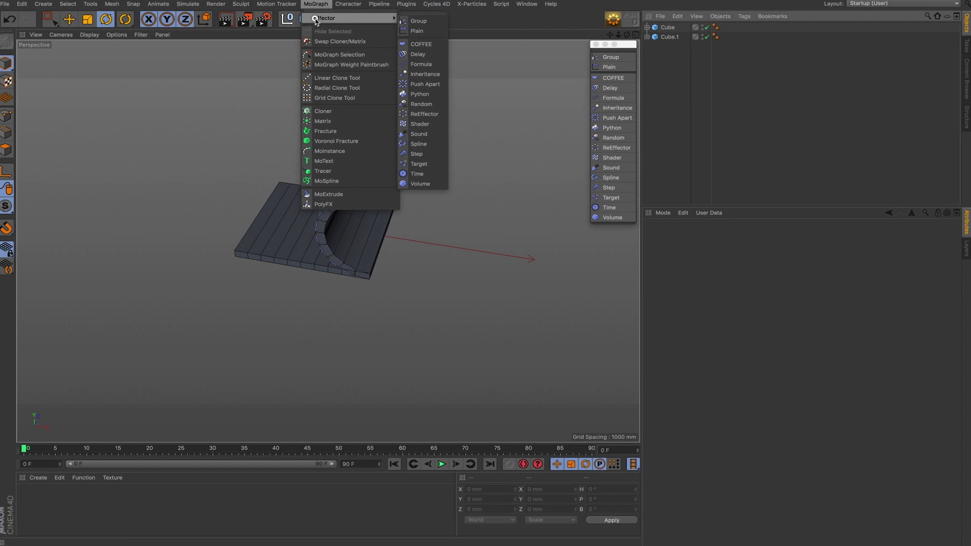
- Add a Cloner and put Cube and Cube.1 inside it
{"action": "left_click", "coordinate": [327, 114]}
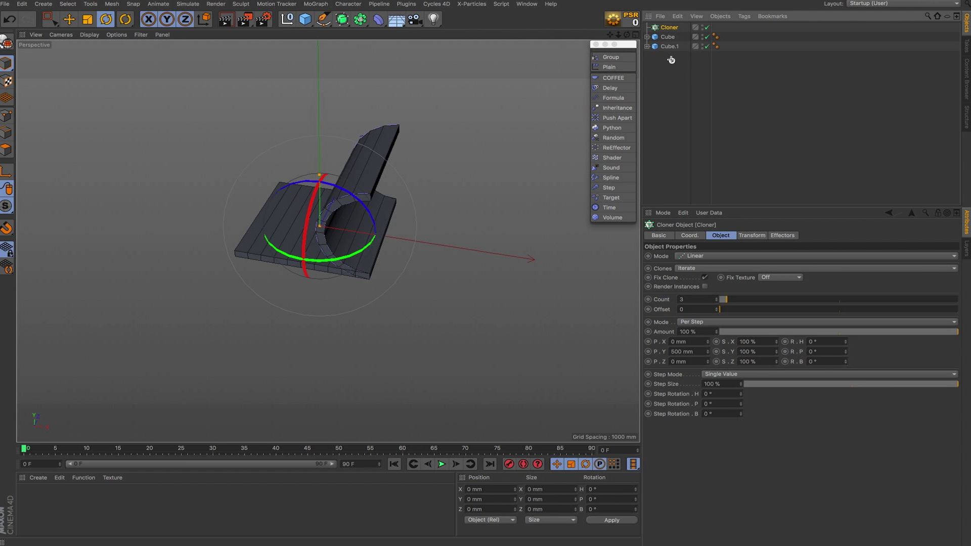
{"action": "left_click", "coordinate": [661, 38], "text": "shift"}
{"action": "left_click_drag", "start_coordinate": [663, 37], "coordinate": [671, 29]}
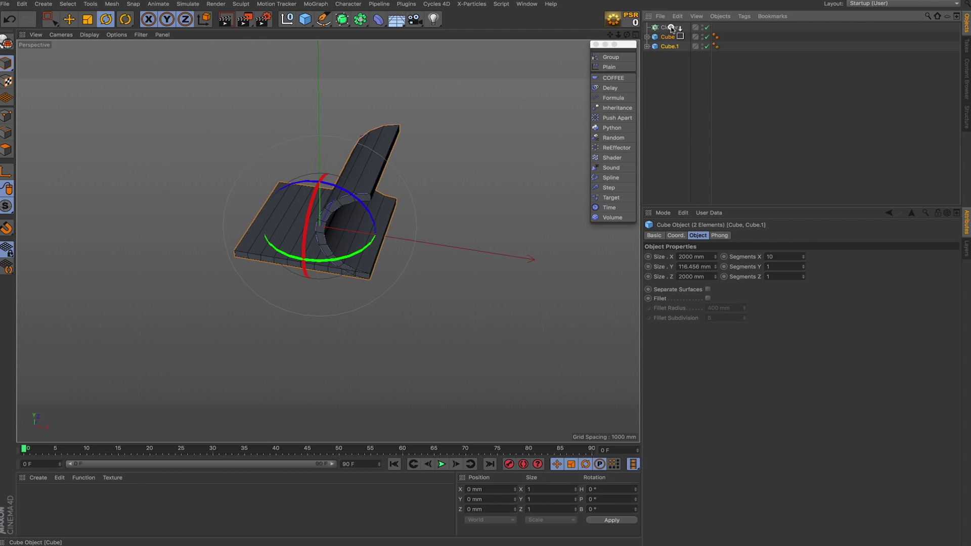
{"action": "left_click_drag", "start_coordinate": [671, 28], "coordinate": [672, 28]}
- Set the Cloner to Grid Array, Count 5/1/5, with Clones set to Blend
{"action": "left_click", "coordinate": [671, 27]}
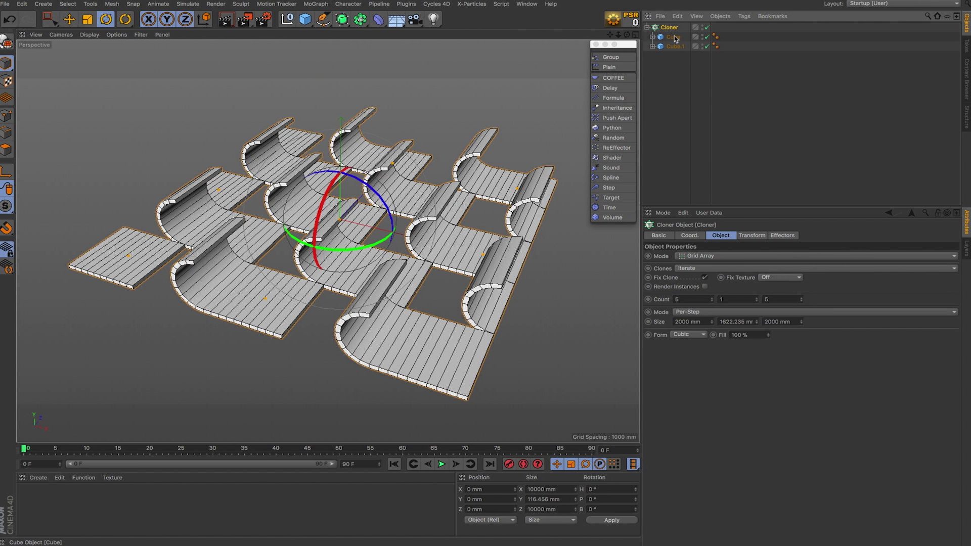
{"action": "left_click", "coordinate": [675, 37]}
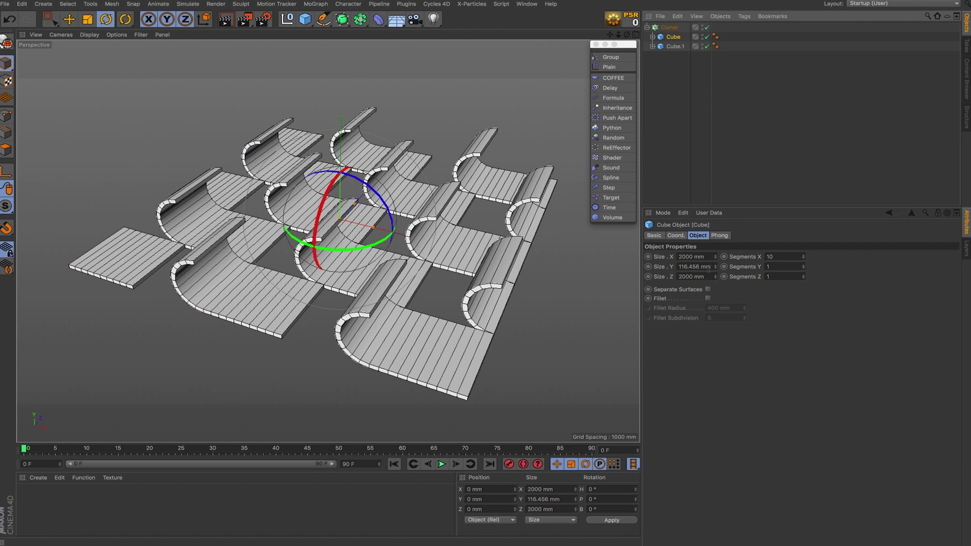
{"action": "left_click", "coordinate": [670, 29]}
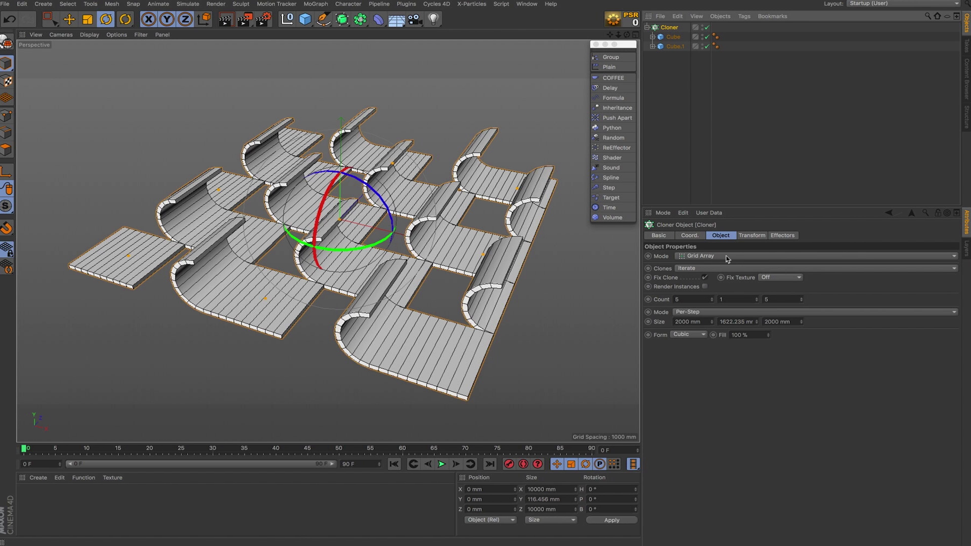
{"action": "left_click", "coordinate": [691, 268]}
{"action": "left_click", "coordinate": [684, 299]}
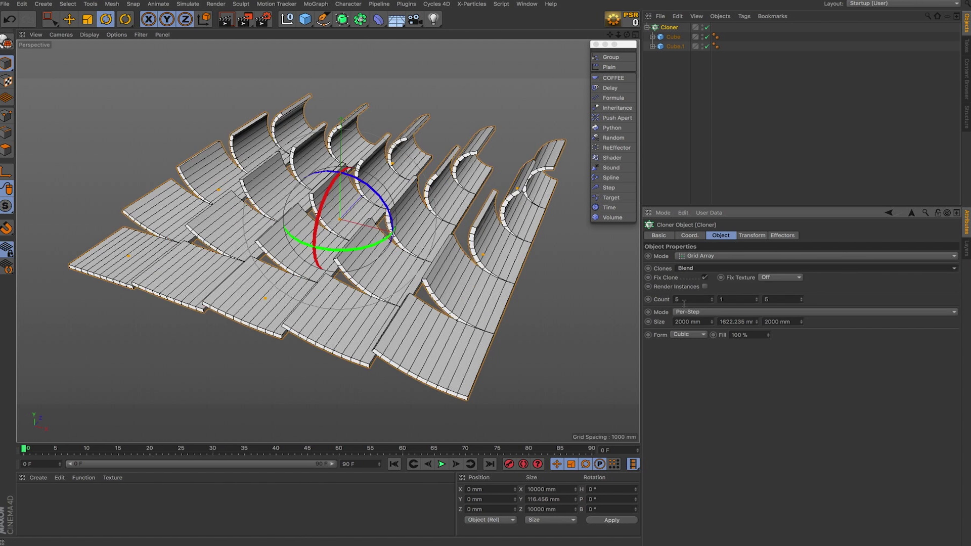
{"action": "double_click", "coordinate": [766, 299]}
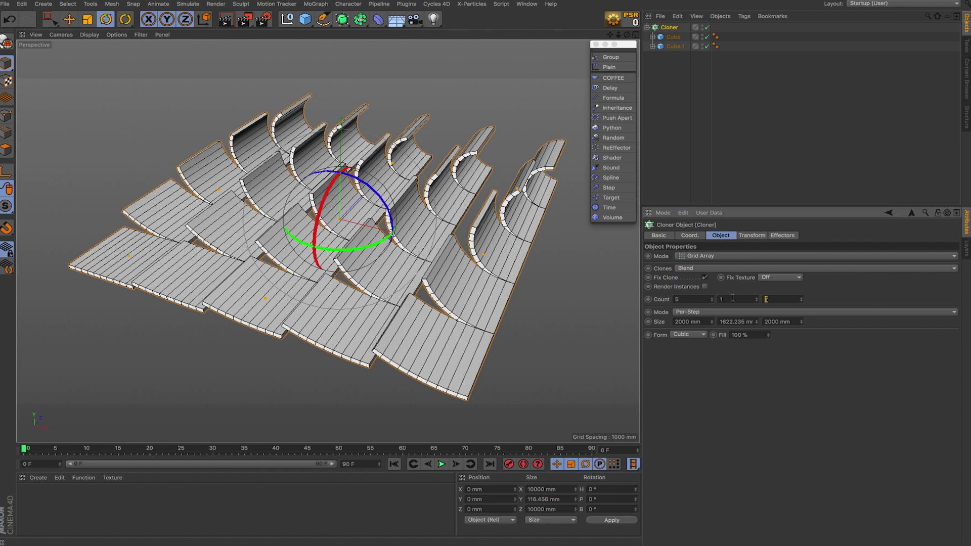
{"action": "double_click", "coordinate": [732, 299]}
{"action": "double_click", "coordinate": [703, 321]}
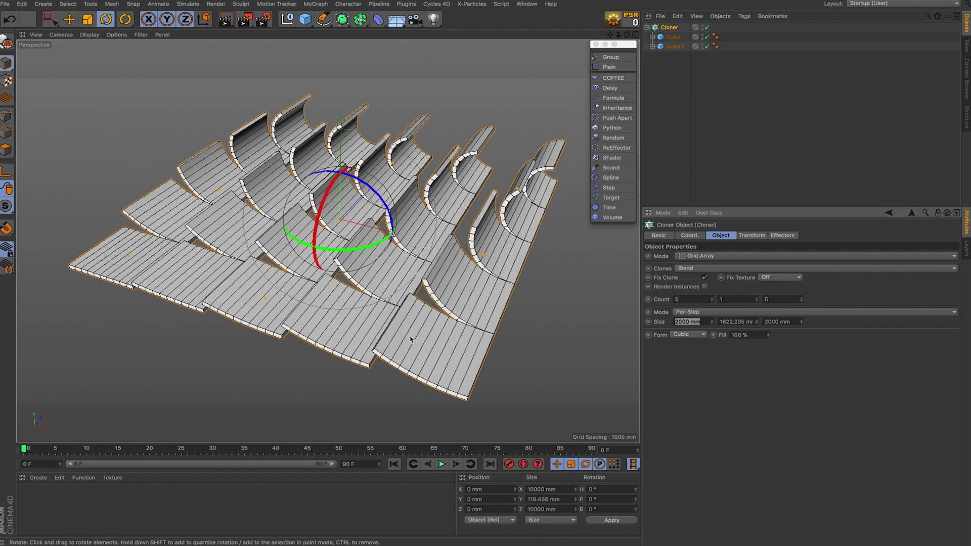
- Add a Plain effector to the Cloner with Position unchecked
{"action": "left_click", "coordinate": [611, 68]}
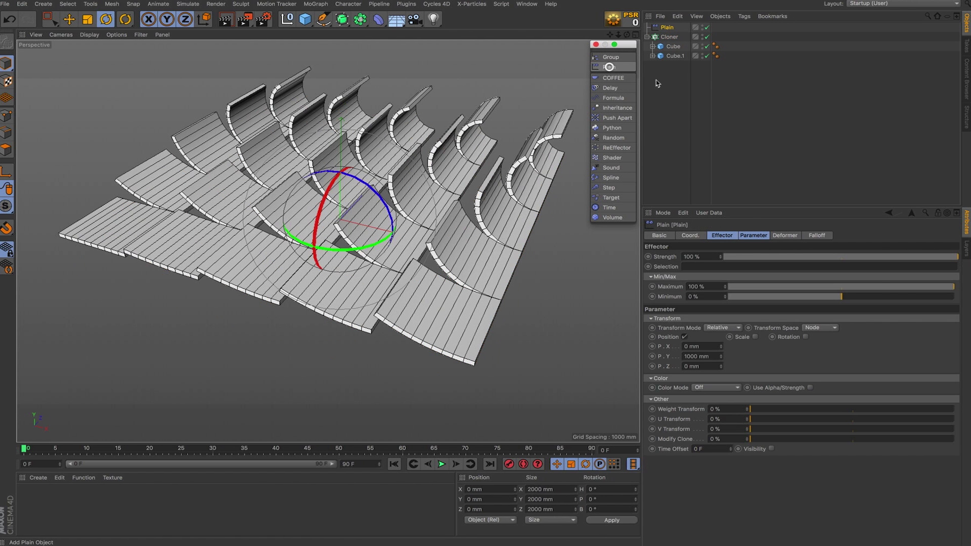
{"action": "left_click", "coordinate": [684, 337]}
{"action": "left_click", "coordinate": [728, 337]}
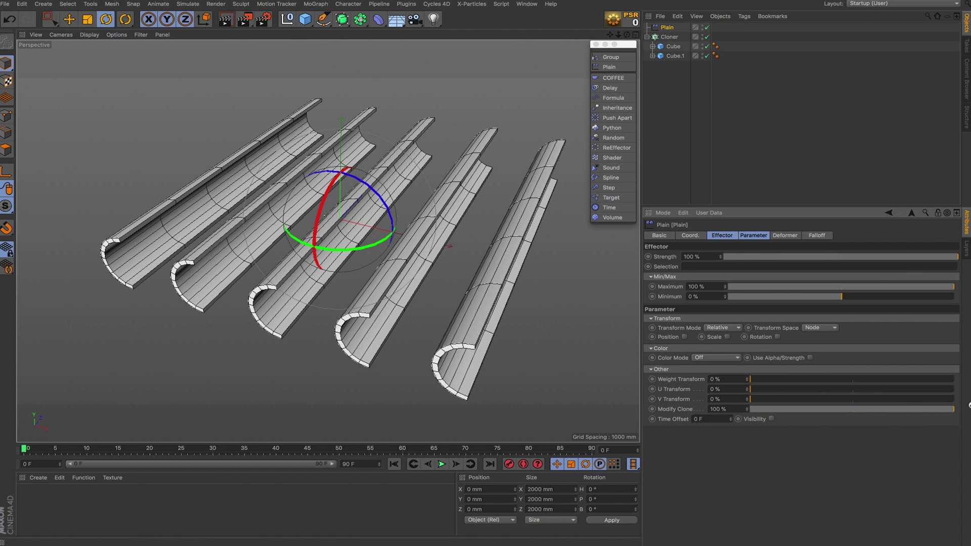
- Set the effector's Minimum -100% and Maximum 0%, selecting it to rename as Plain.base
{"action": "left_click", "coordinate": [690, 235]}
{"action": "left_click", "coordinate": [725, 237]}
{"action": "type", "text": "-10"}
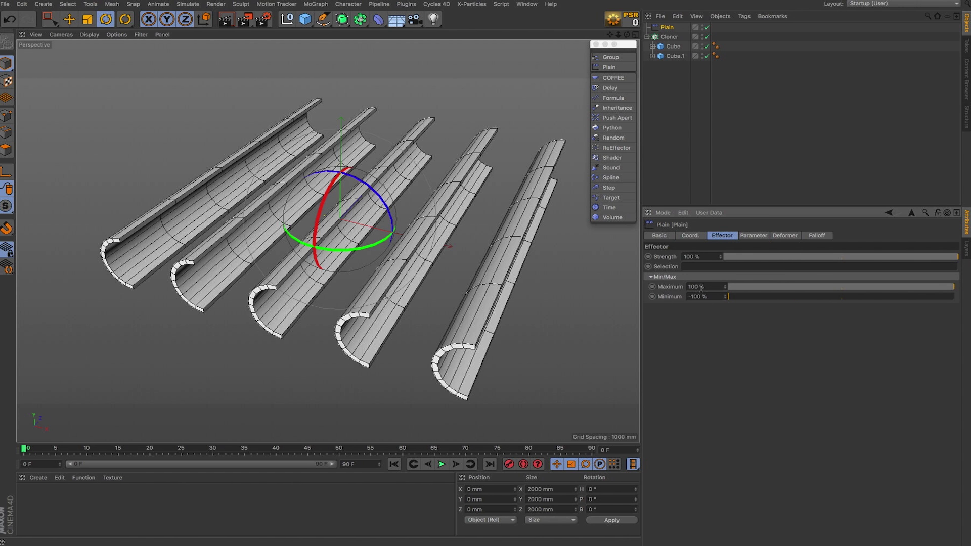
{"action": "type", "text": "0"}
{"action": "key", "text": "Return"}
{"action": "left_click", "coordinate": [689, 85]}
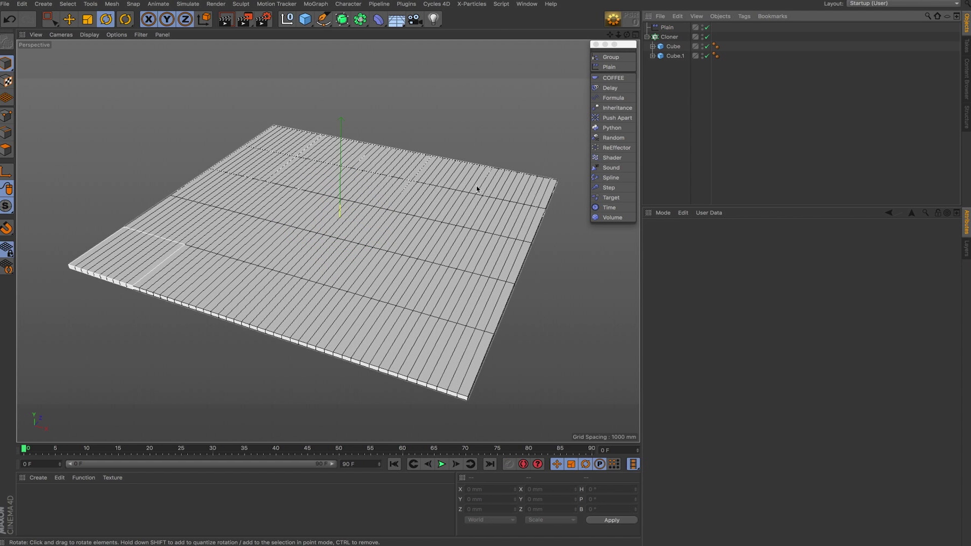
{"action": "left_click", "coordinate": [681, 91]}
{"action": "left_click", "coordinate": [671, 38]}
{"action": "type", "text": ".base"}
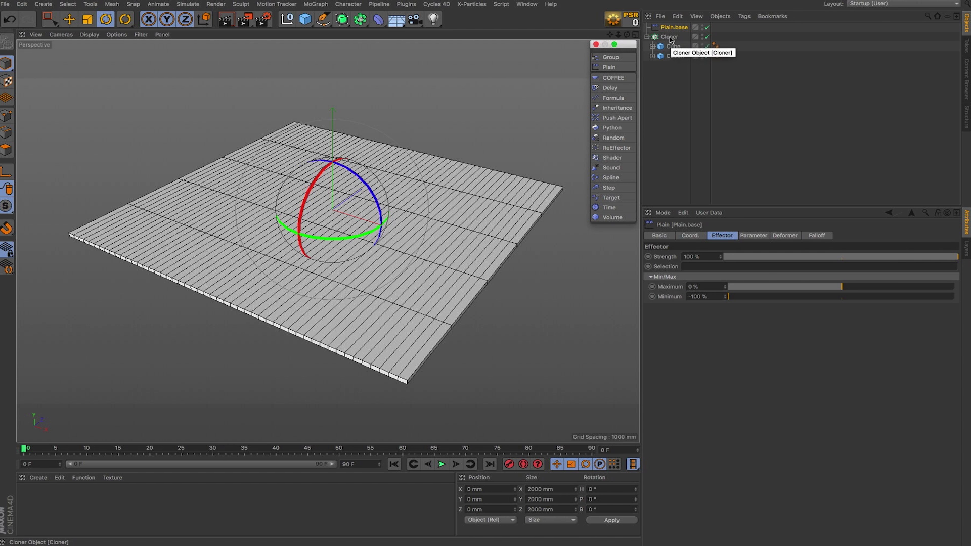
- Add a second Plain effector to the Cloner and name it Plain.animate
{"action": "left_click", "coordinate": [669, 38]}
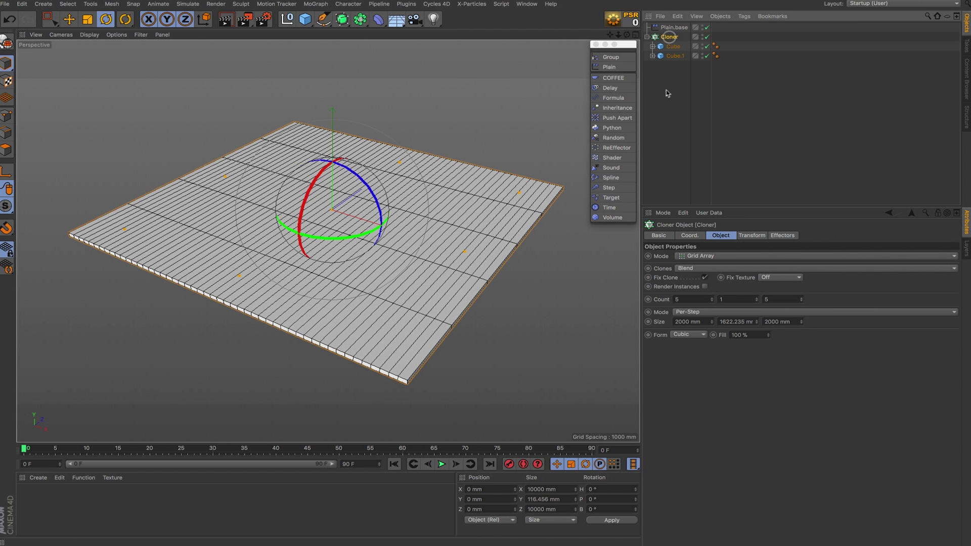
{"action": "left_click", "coordinate": [610, 67]}
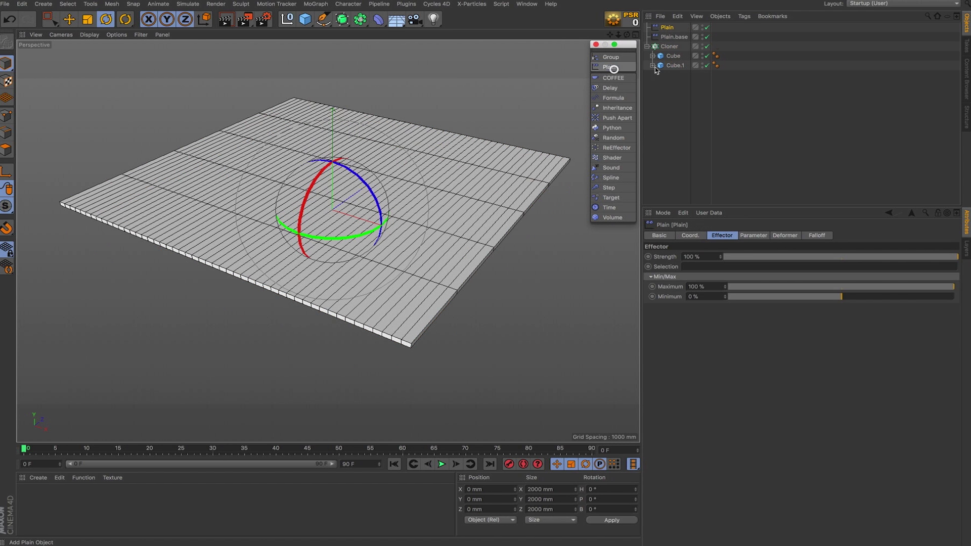
{"action": "double_click", "coordinate": [670, 28]}
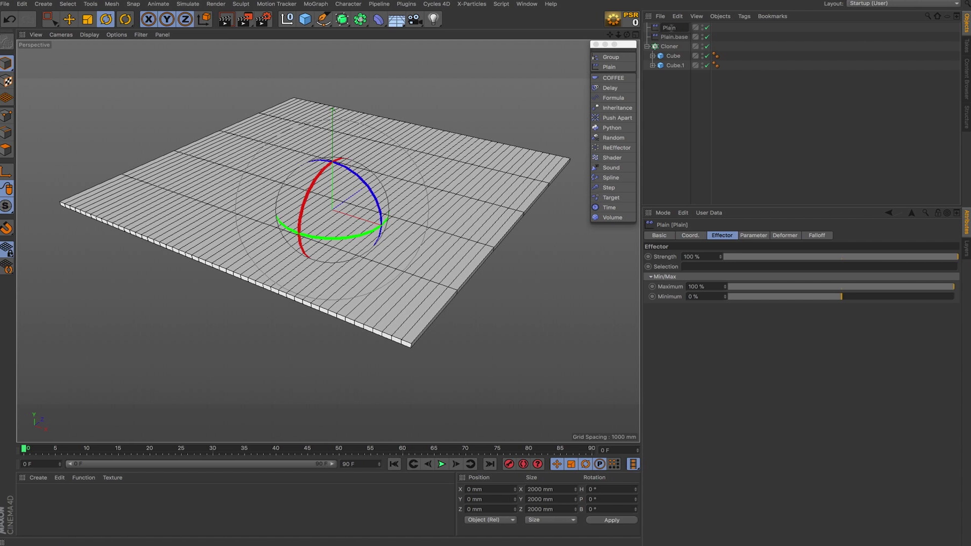
{"action": "type", "text": ".arimate"}
{"action": "key", "text": "Return"}
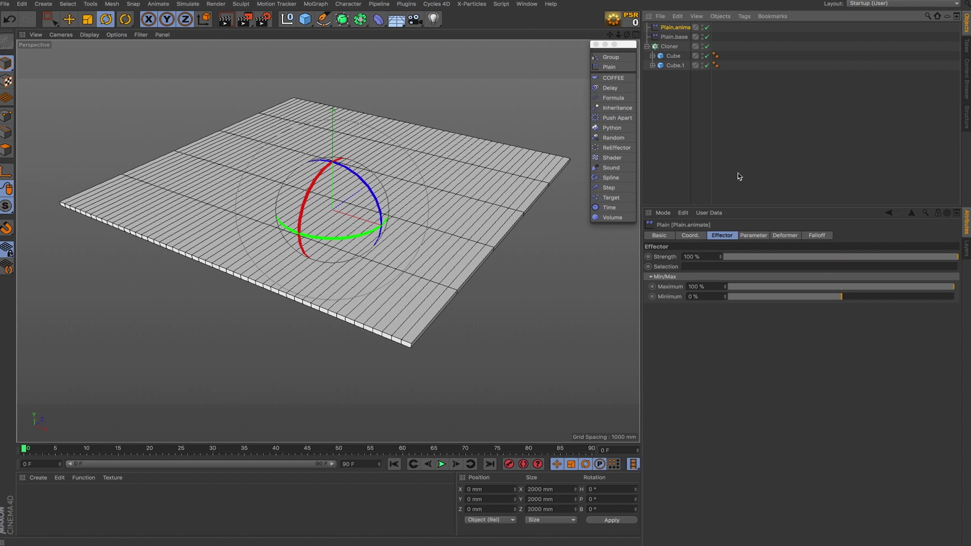
- Set Plain.animate's Modify Clone to 100% and raise P.Y to roughly 8000 mm
{"action": "left_click", "coordinate": [754, 236]}
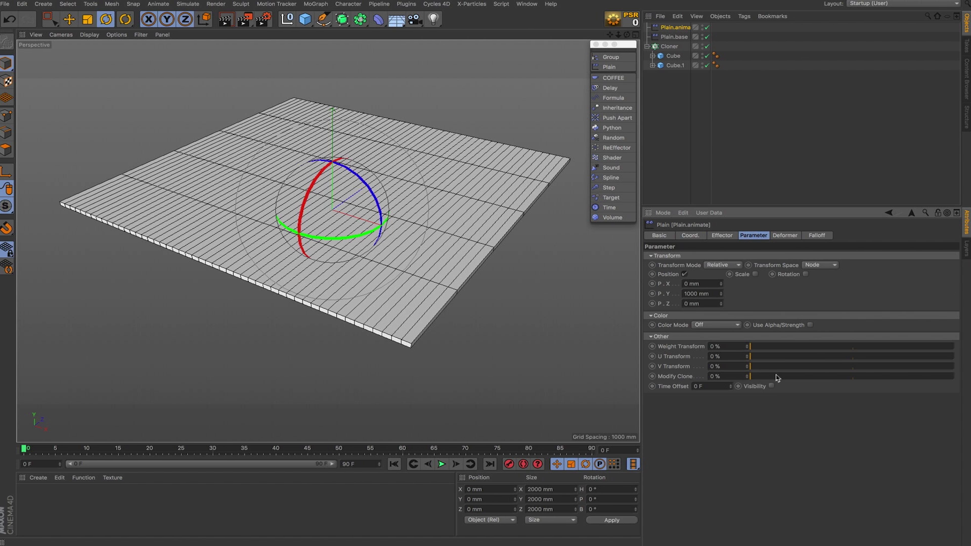
{"action": "left_click_drag", "start_coordinate": [760, 378], "coordinate": [969, 369]}
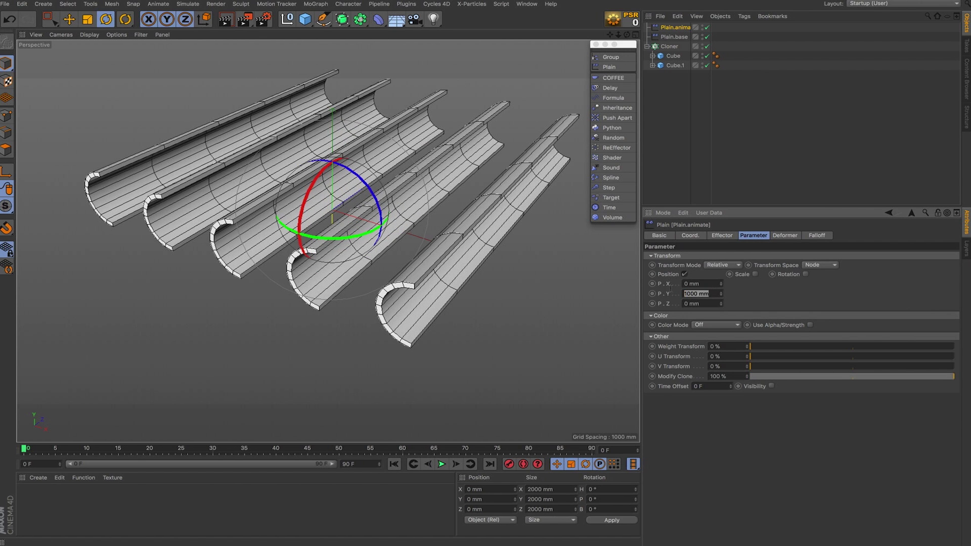
{"action": "left_click_drag", "start_coordinate": [722, 294], "coordinate": [720, 292]}
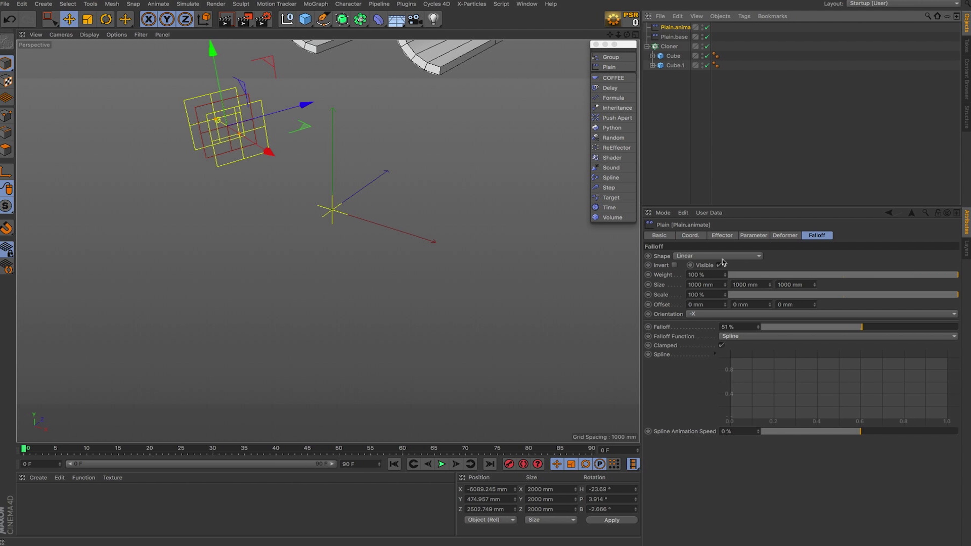
- Slide the falloff gizmo along X until only the edge row of slabs curls up
{"action": "mouse_move", "coordinate": [268, 153]}
{"action": "left_mouse_down"}
{"action": "mouse_move", "coordinate": [393, 197]}
{"action": "mouse_move", "coordinate": [485, 269]}
{"action": "left_mouse_up"}
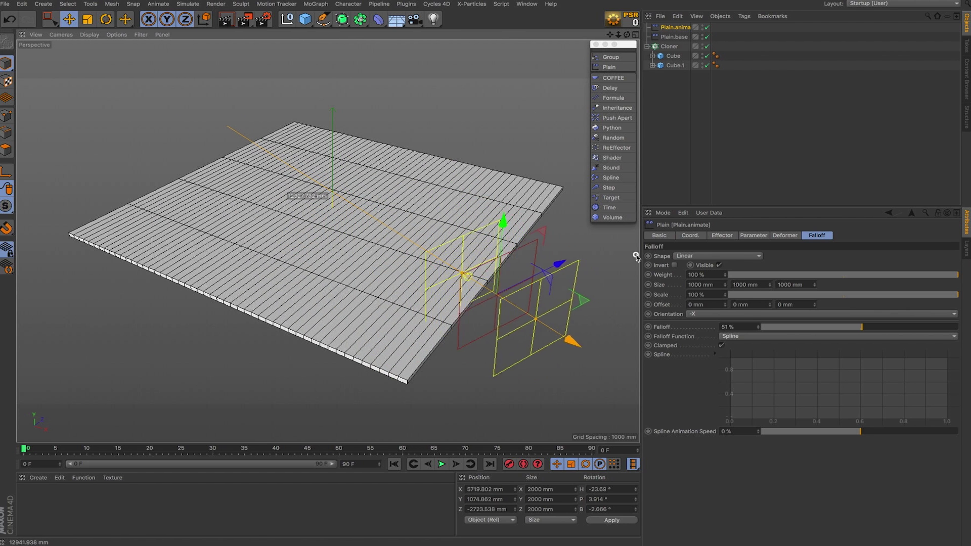
{"action": "mouse_move", "coordinate": [484, 268]}
{"action": "left_mouse_down"}
{"action": "mouse_move", "coordinate": [566, 239]}
{"action": "mouse_move", "coordinate": [477, 286]}
{"action": "left_mouse_up"}
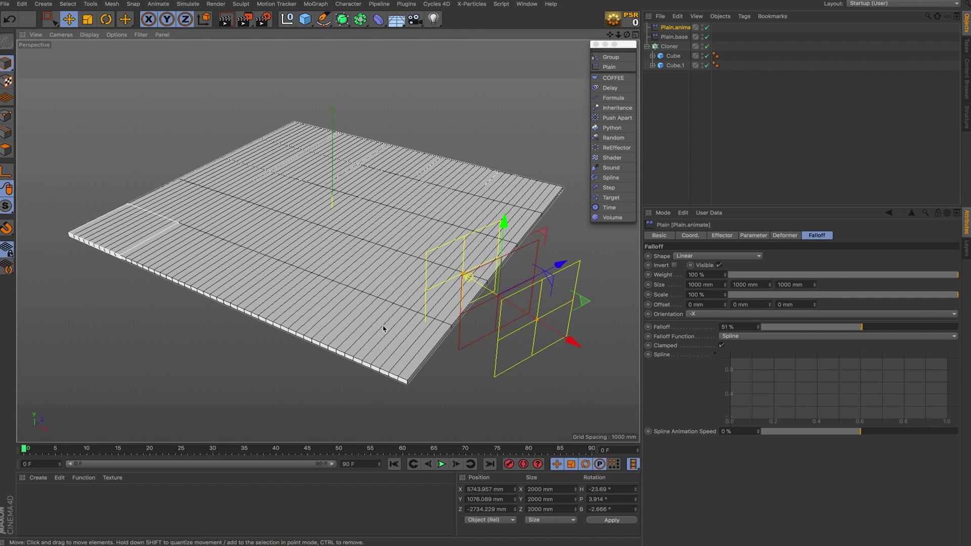
{"action": "left_click_drag", "start_coordinate": [572, 341], "coordinate": [520, 317]}
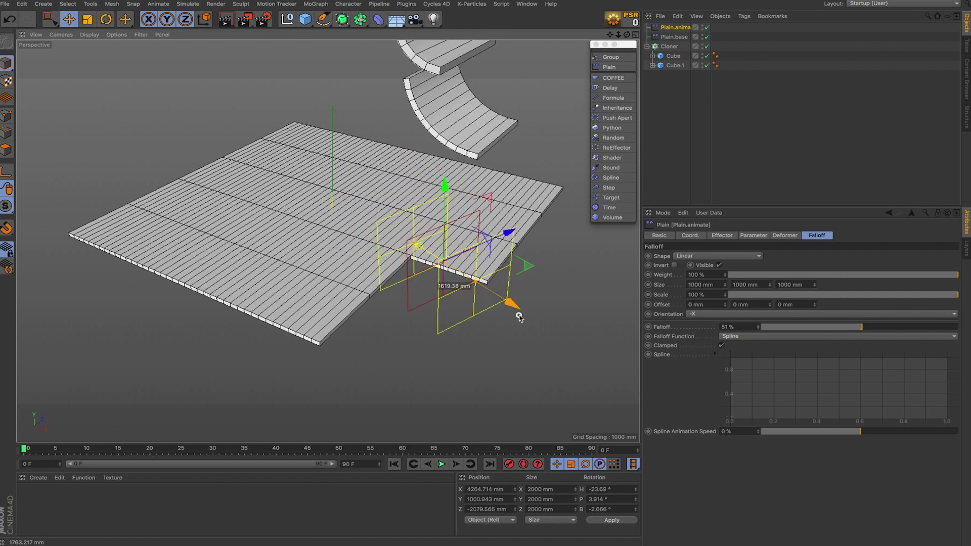
{"action": "left_click_drag", "start_coordinate": [519, 318], "coordinate": [548, 327]}
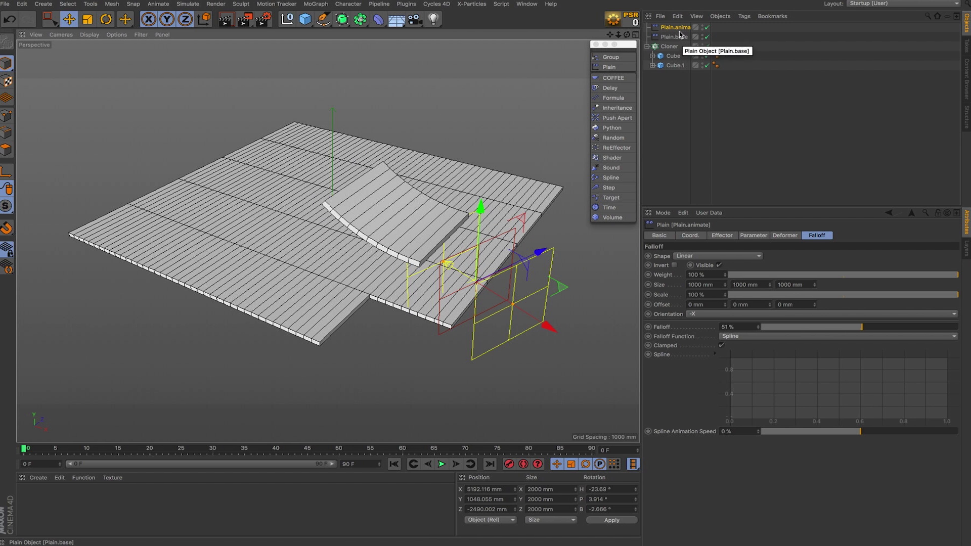
- Duplicate Plain.animate into the Cloner's Effectors list and name it Plain.animate.Blend
{"action": "left_click_drag", "start_coordinate": [677, 28], "coordinate": [677, 38], "text": "ctrl"}
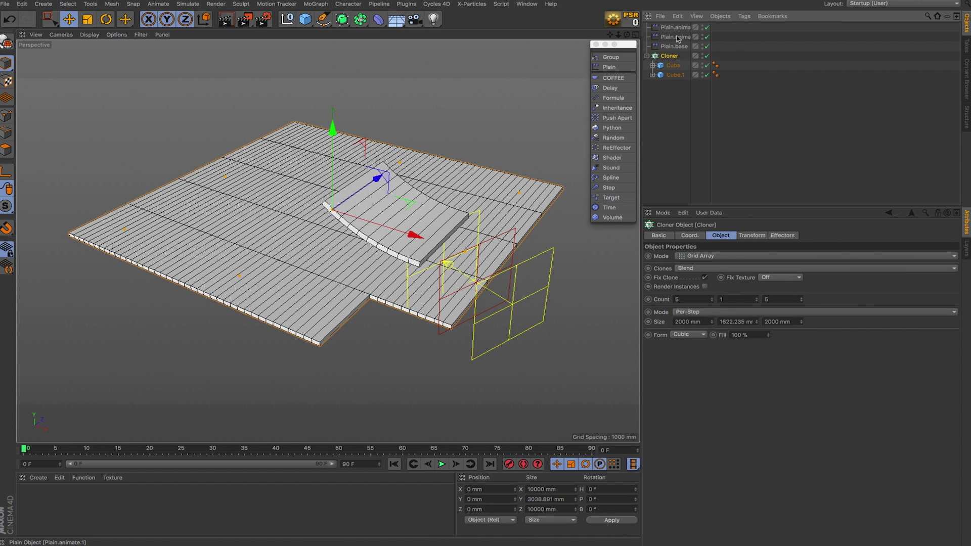
{"action": "left_click", "coordinate": [784, 236]}
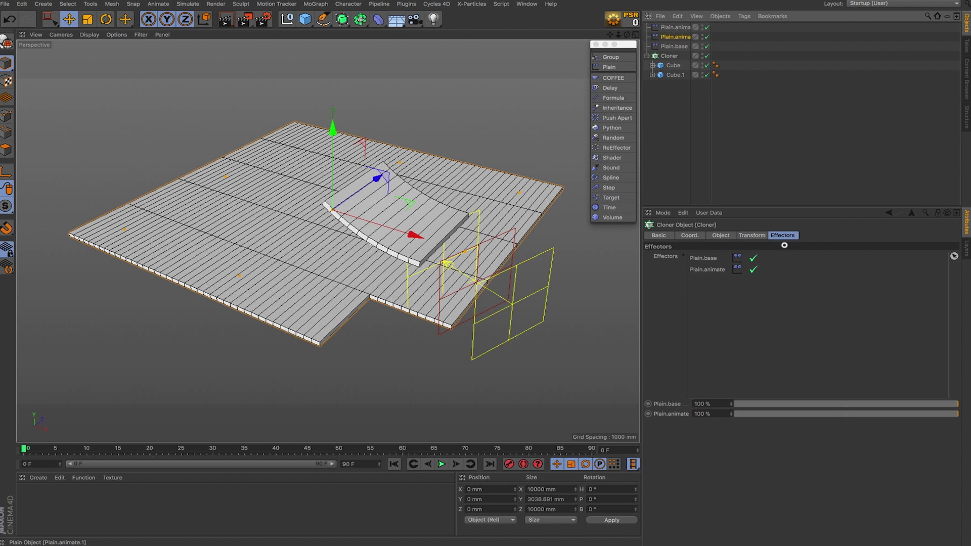
{"action": "left_click_drag", "start_coordinate": [735, 275], "coordinate": [735, 275]}
{"action": "left_click", "coordinate": [687, 37]}
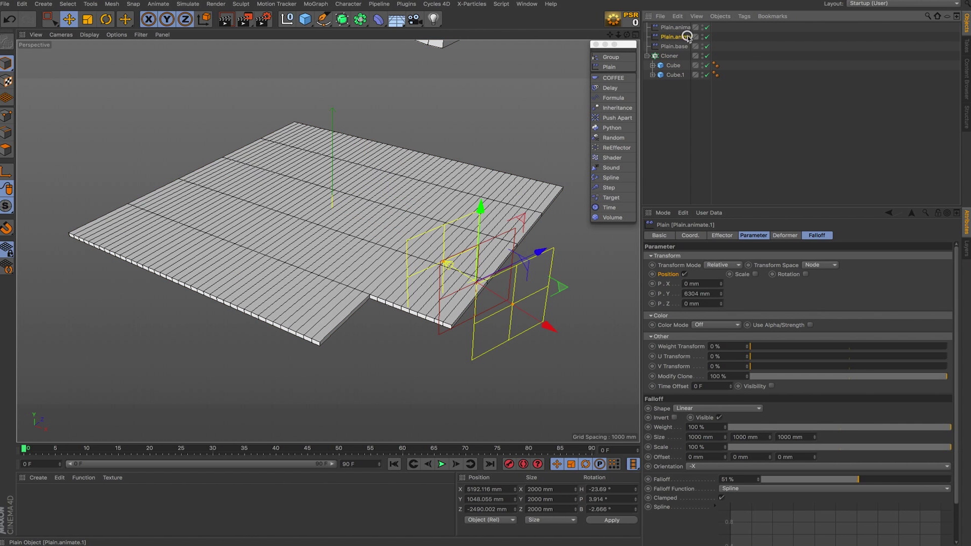
{"action": "double_click", "coordinate": [687, 37]}
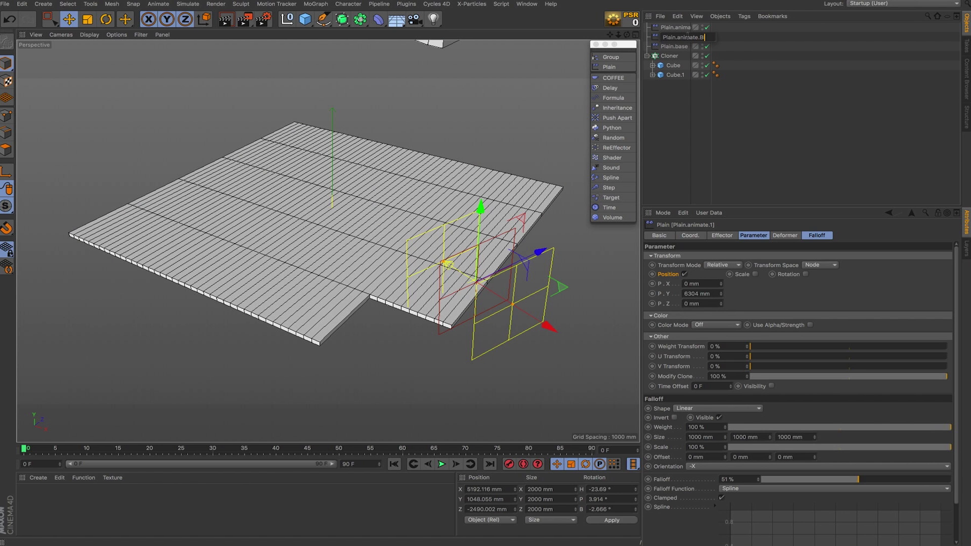
{"action": "type", "text": "lend"}
{"action": "key", "text": "Return"}
- Nest Plain.animate.Blend under Plain.animate and set Plain.animate's Modify Clone to 0%
{"action": "left_click_drag", "start_coordinate": [683, 28], "coordinate": [680, 29]}
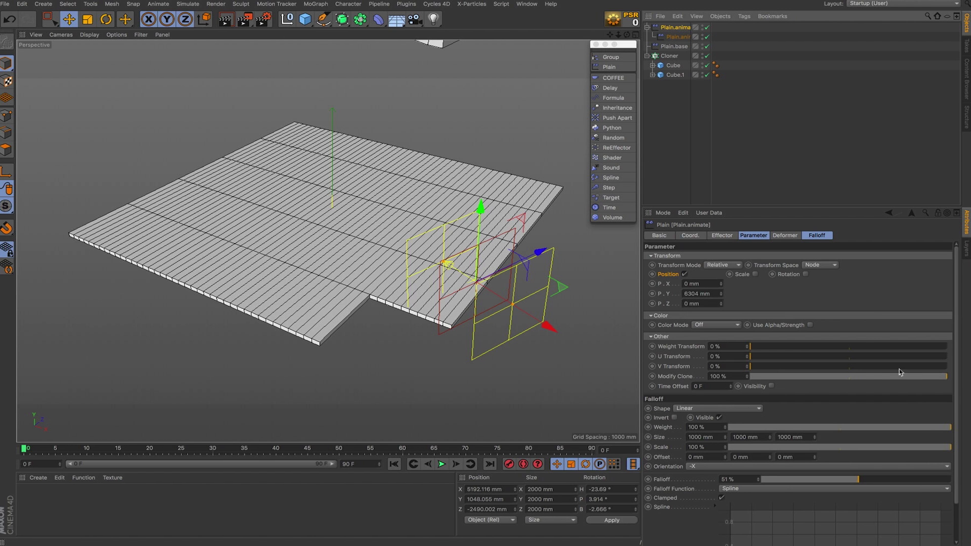
{"action": "left_click_drag", "start_coordinate": [894, 376], "coordinate": [669, 377]}
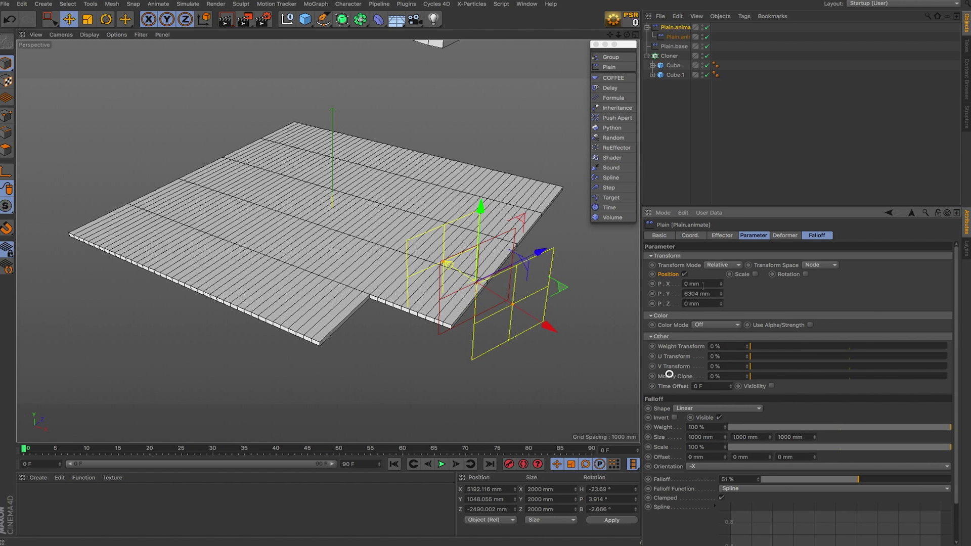
{"action": "left_click", "coordinate": [682, 37]}
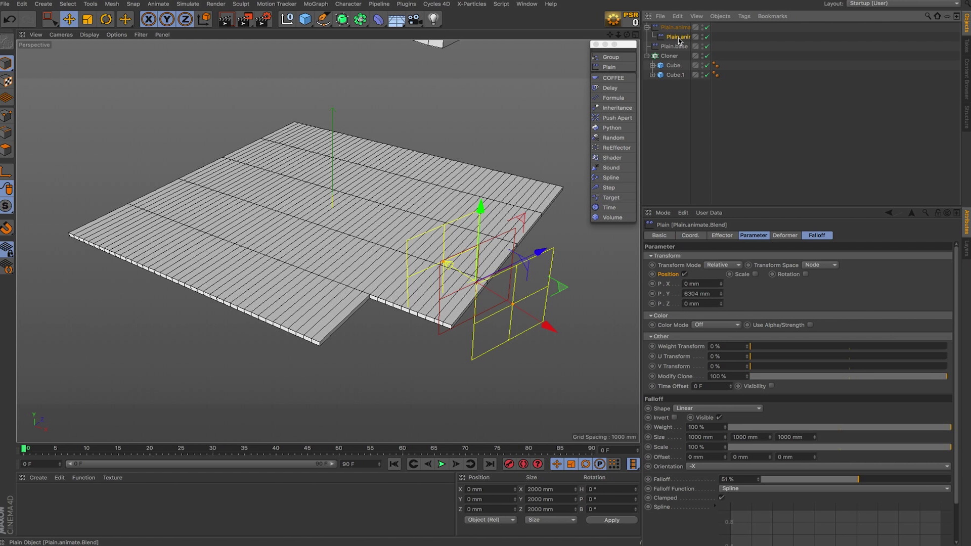
- Uncheck Position on Plain.animate.Blend and slide both effectors along X so one slab curls at the falloff edge
{"action": "left_click", "coordinate": [685, 274]}
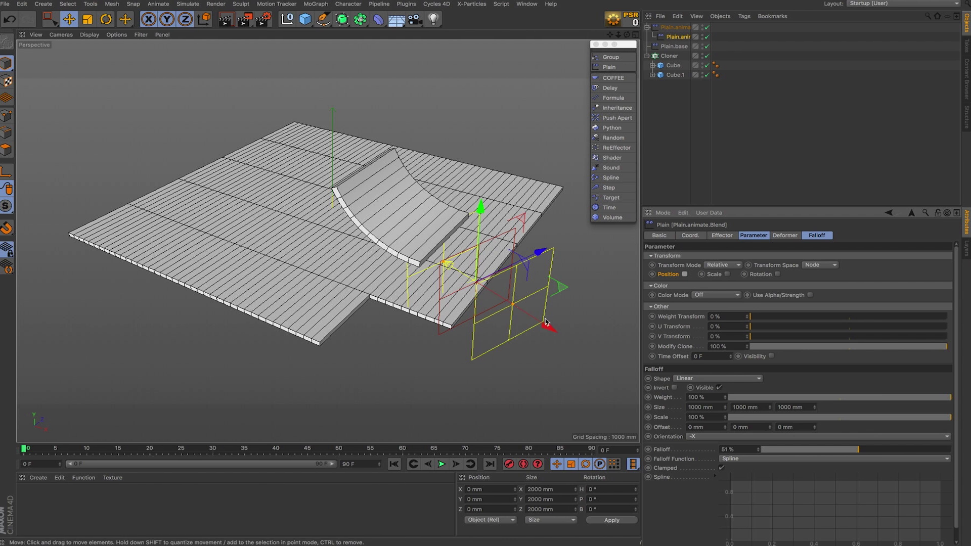
{"action": "left_click_drag", "start_coordinate": [548, 326], "coordinate": [513, 304]}
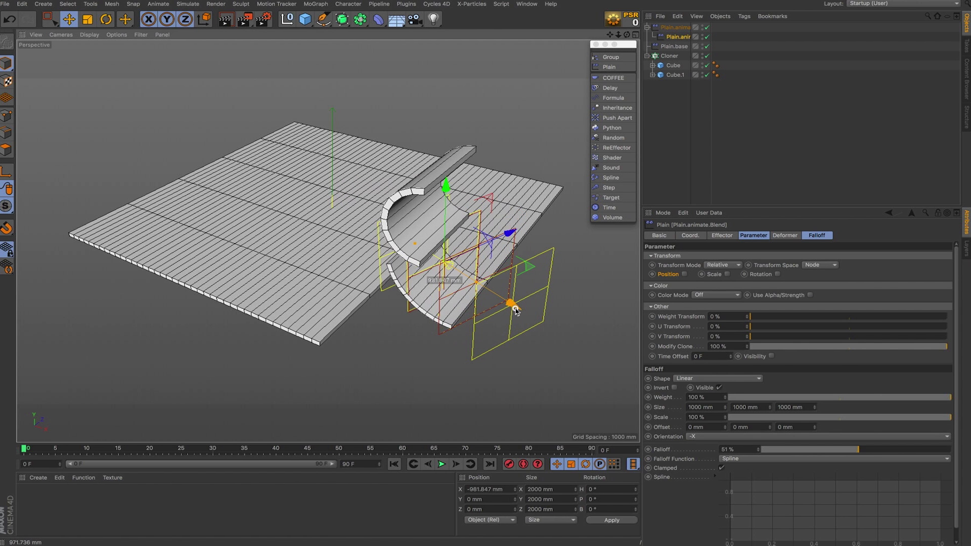
{"action": "key", "text": "Up"}
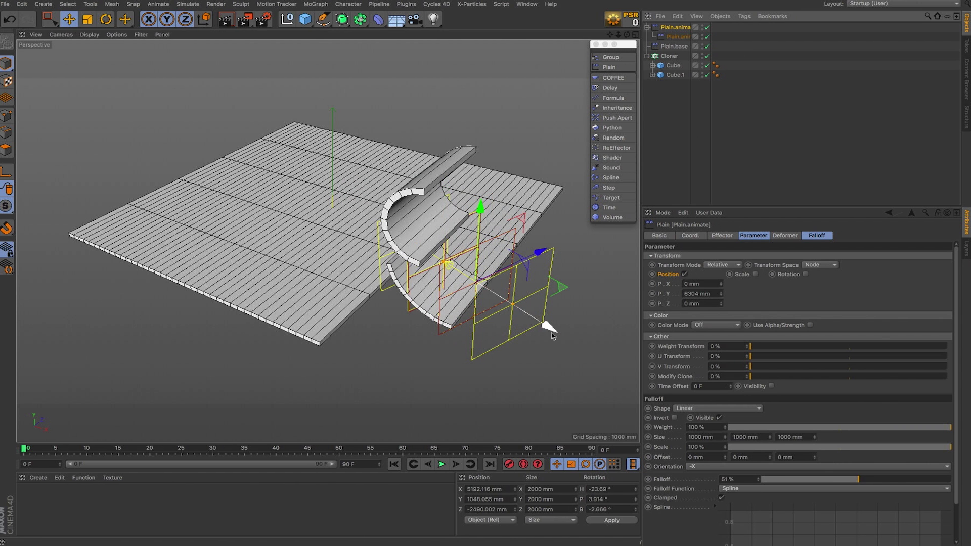
{"action": "mouse_move", "coordinate": [548, 326]}
{"action": "left_mouse_down"}
{"action": "mouse_move", "coordinate": [364, 238]}
{"action": "mouse_move", "coordinate": [445, 322]}
{"action": "mouse_move", "coordinate": [534, 386]}
{"action": "mouse_move", "coordinate": [582, 354]}
{"action": "left_mouse_up"}
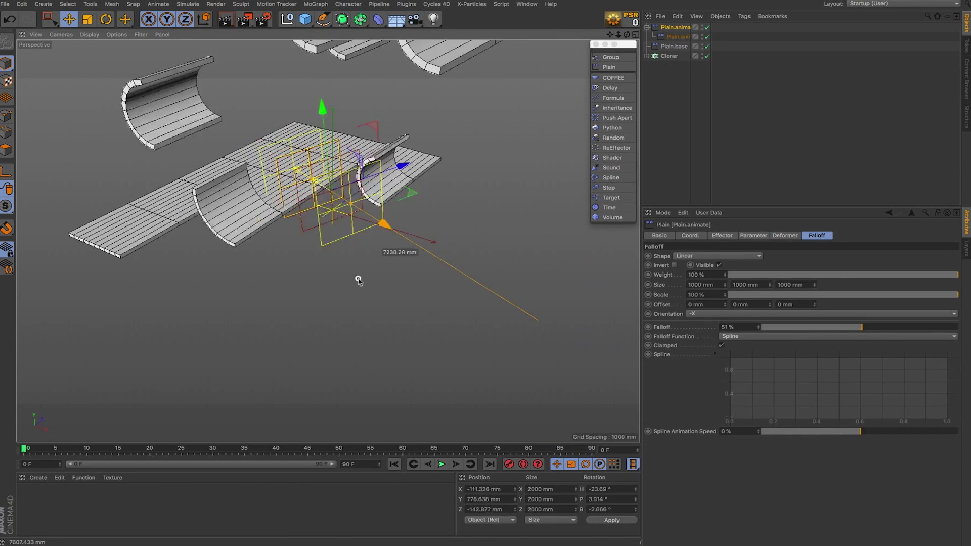
{"action": "mouse_move", "coordinate": [354, 277]}
{"action": "left_mouse_down"}
{"action": "mouse_move", "coordinate": [599, 358]}
{"action": "mouse_move", "coordinate": [347, 278]}
{"action": "mouse_move", "coordinate": [526, 331]}
{"action": "left_mouse_up"}
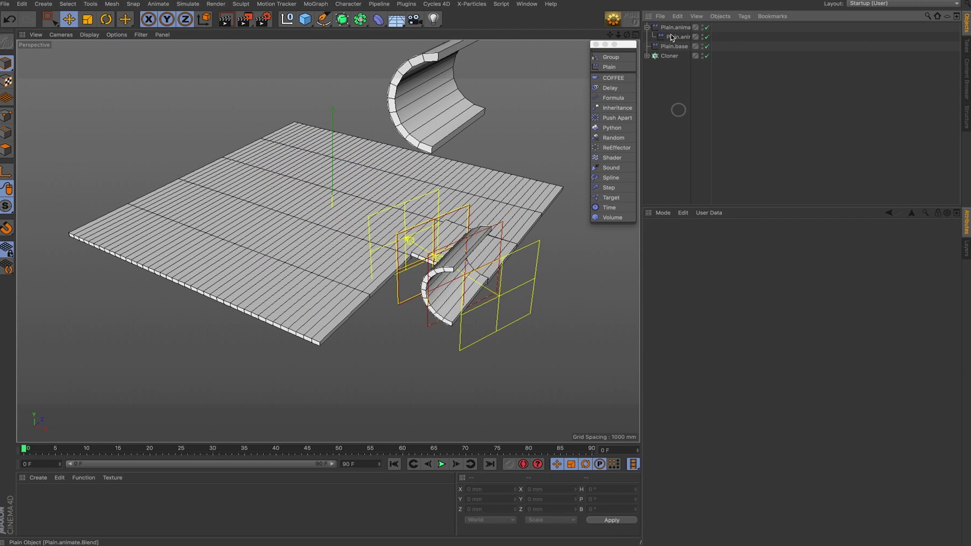
- Create a Random effector and drop it into the Cloner's Effectors list below Plain.base
{"action": "left_click", "coordinate": [668, 64]}
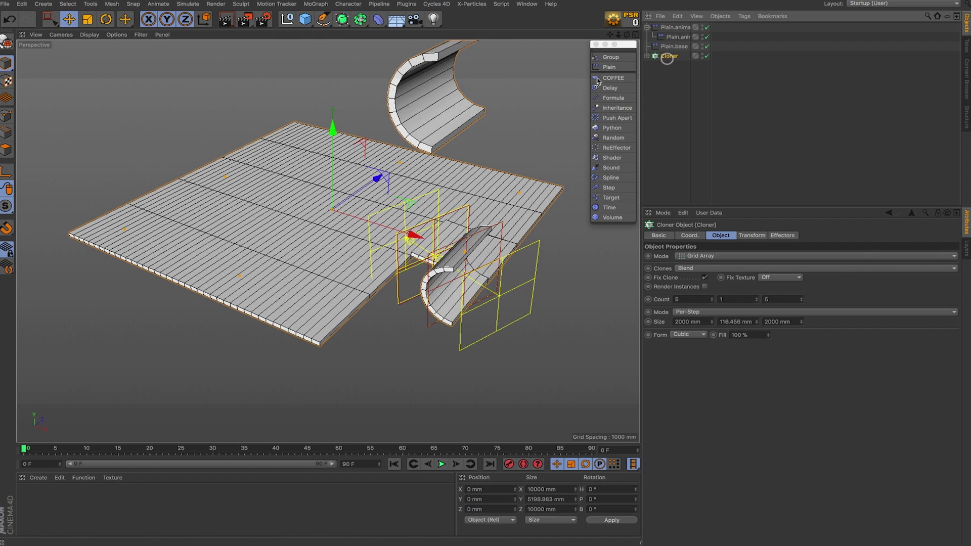
{"action": "left_click", "coordinate": [315, 4]}
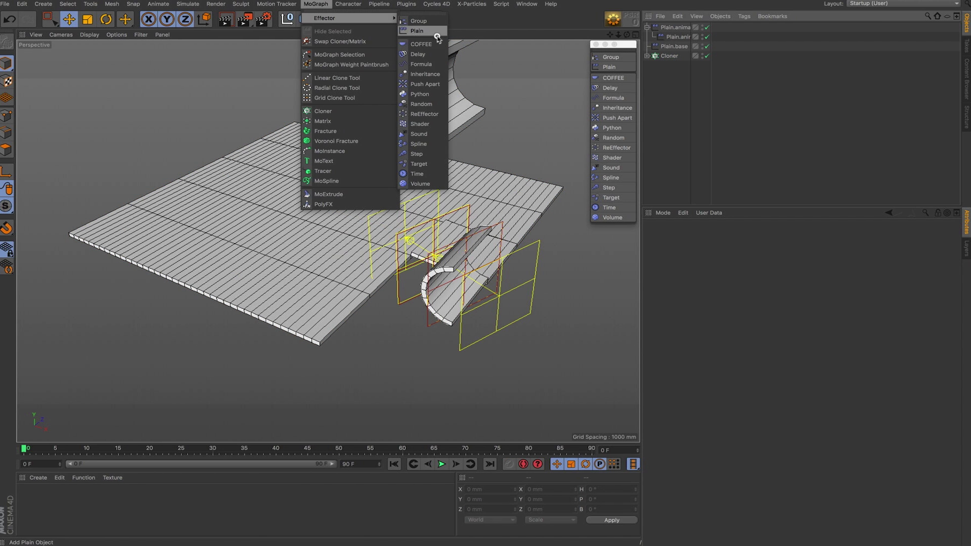
{"action": "left_click", "coordinate": [422, 105]}
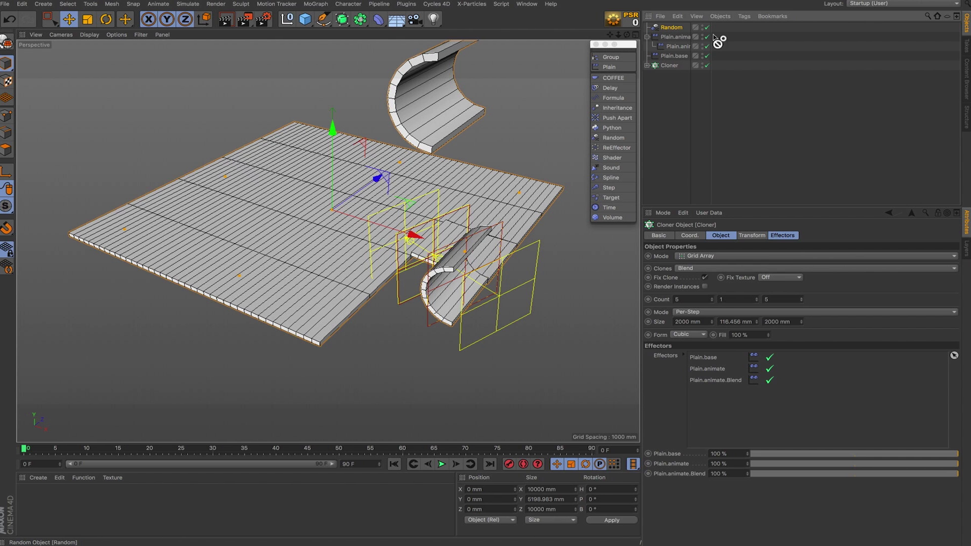
{"action": "left_click_drag", "start_coordinate": [781, 283], "coordinate": [718, 374]}
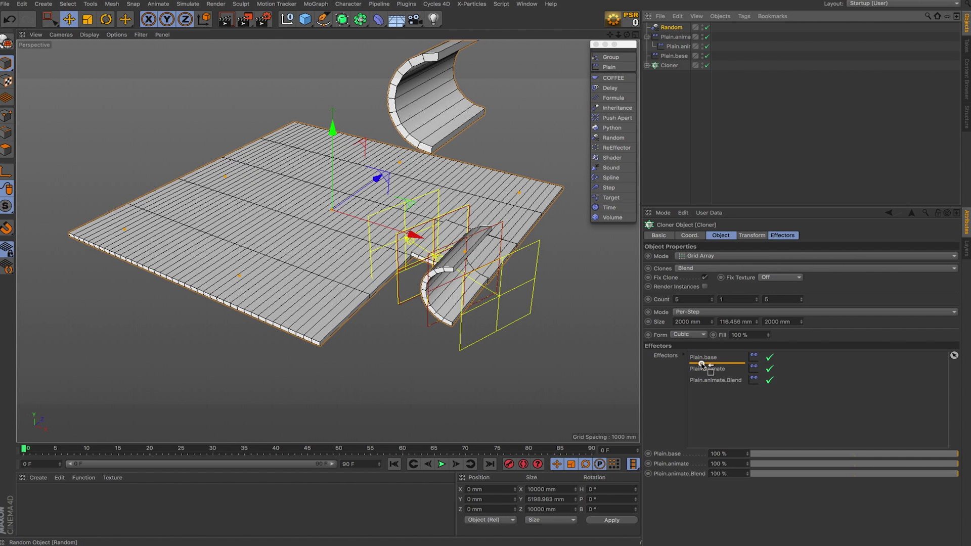
- Raise Plain.animate's Weight Transform to about 80% and move its gizmo to shift the bending slabs
{"action": "left_click", "coordinate": [677, 47]}
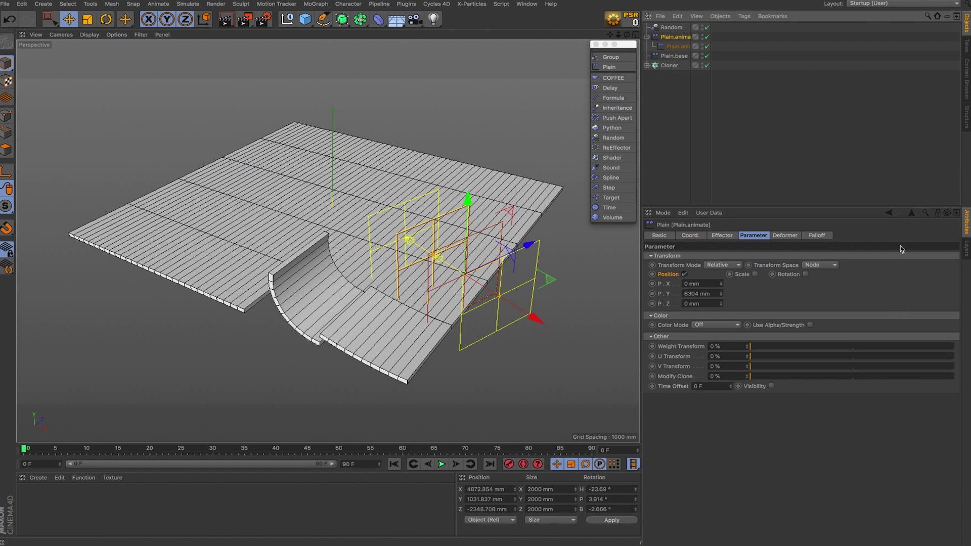
{"action": "left_click_drag", "start_coordinate": [780, 347], "coordinate": [918, 349]}
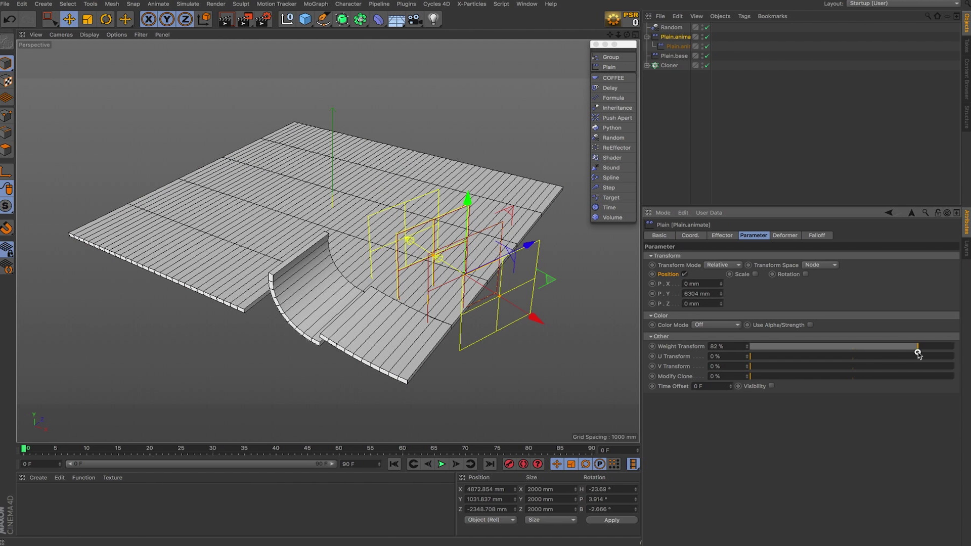
{"action": "left_click", "coordinate": [676, 89]}
{"action": "left_click", "coordinate": [672, 37]}
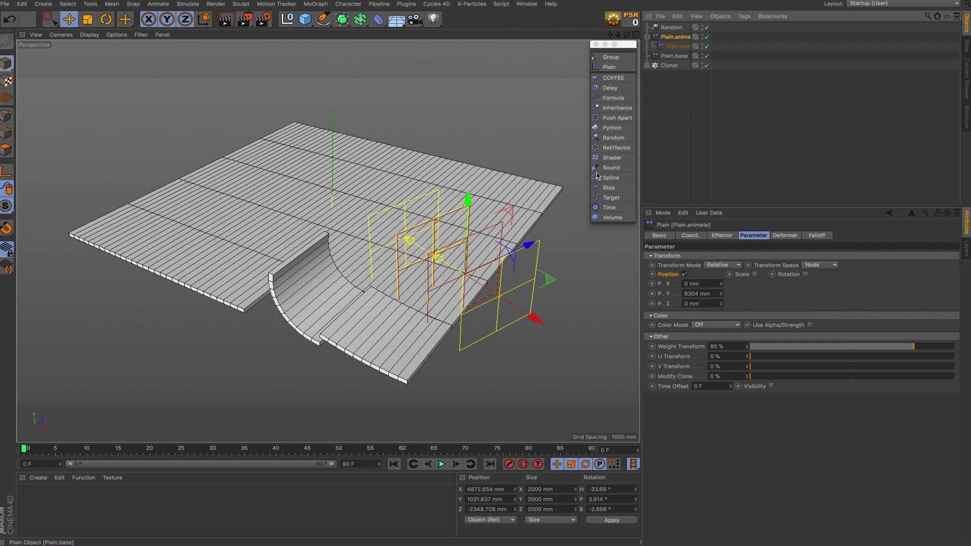
{"action": "mouse_move", "coordinate": [533, 319]}
{"action": "left_mouse_down"}
{"action": "mouse_move", "coordinate": [215, 220]}
{"action": "mouse_move", "coordinate": [412, 265]}
{"action": "mouse_move", "coordinate": [467, 293]}
{"action": "mouse_move", "coordinate": [558, 304]}
{"action": "mouse_move", "coordinate": [447, 281]}
{"action": "mouse_move", "coordinate": [470, 285]}
{"action": "mouse_move", "coordinate": [419, 224]}
{"action": "mouse_move", "coordinate": [346, 217]}
{"action": "mouse_move", "coordinate": [269, 192]}
{"action": "mouse_move", "coordinate": [347, 217]}
{"action": "mouse_move", "coordinate": [464, 281]}
{"action": "mouse_move", "coordinate": [636, 327]}
{"action": "mouse_move", "coordinate": [453, 295]}
{"action": "mouse_move", "coordinate": [414, 251]}
{"action": "mouse_move", "coordinate": [410, 262]}
{"action": "mouse_move", "coordinate": [324, 255]}
{"action": "mouse_move", "coordinate": [210, 232]}
{"action": "mouse_move", "coordinate": [454, 251]}
{"action": "mouse_move", "coordinate": [486, 242]}
{"action": "mouse_move", "coordinate": [582, 265]}
{"action": "left_mouse_up"}
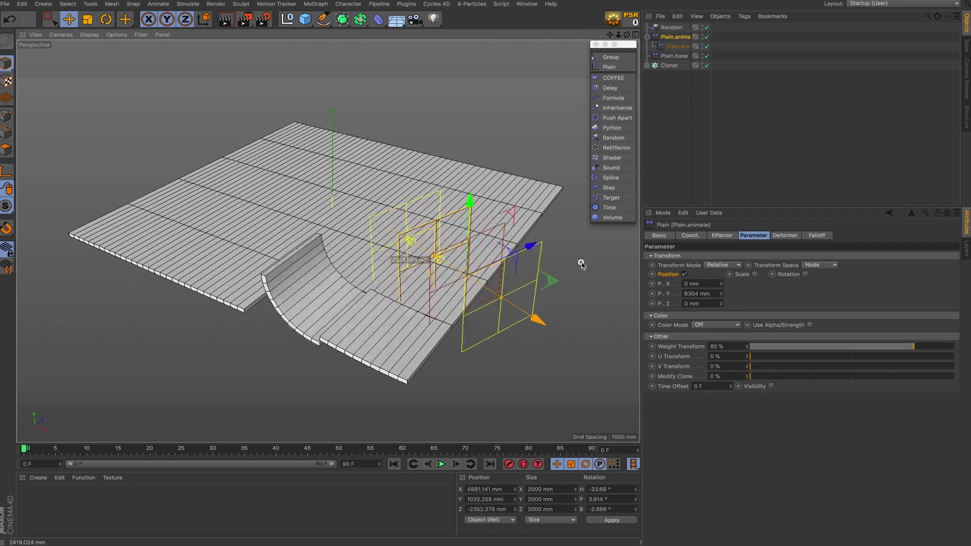
- Play the animation forwards so the effector travels its path and the slabs bend in sequence
{"action": "left_click", "coordinate": [443, 464]}
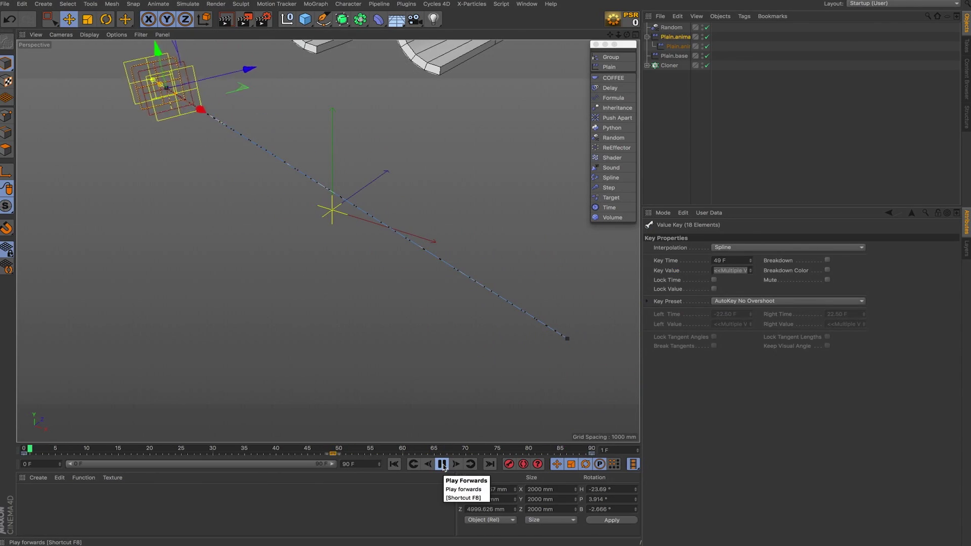